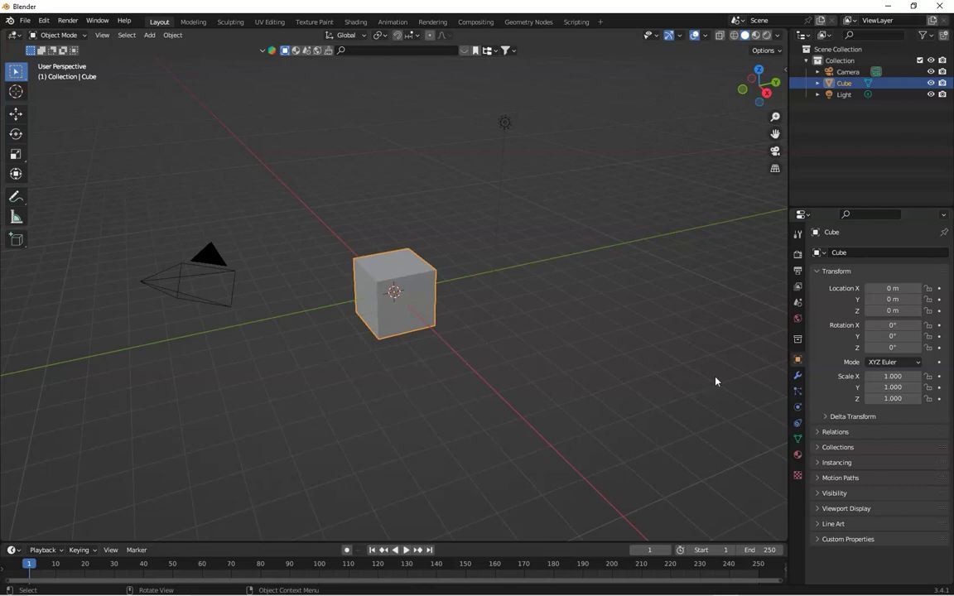
- Delete the default cube and add a Suzanne monkey head at the origin
key(x)
click(415, 312)
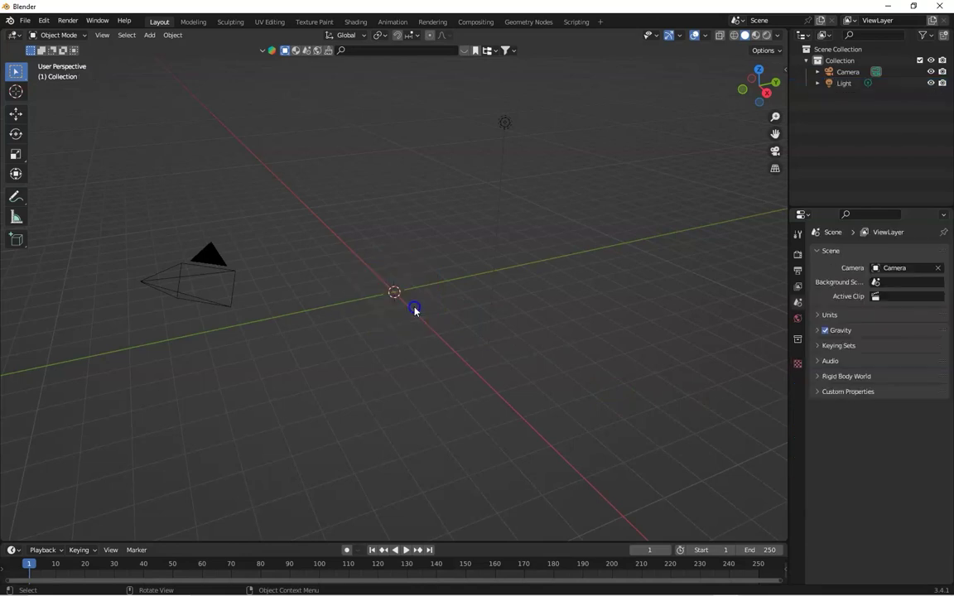
key(shift+a)
mouse_move(418, 309)
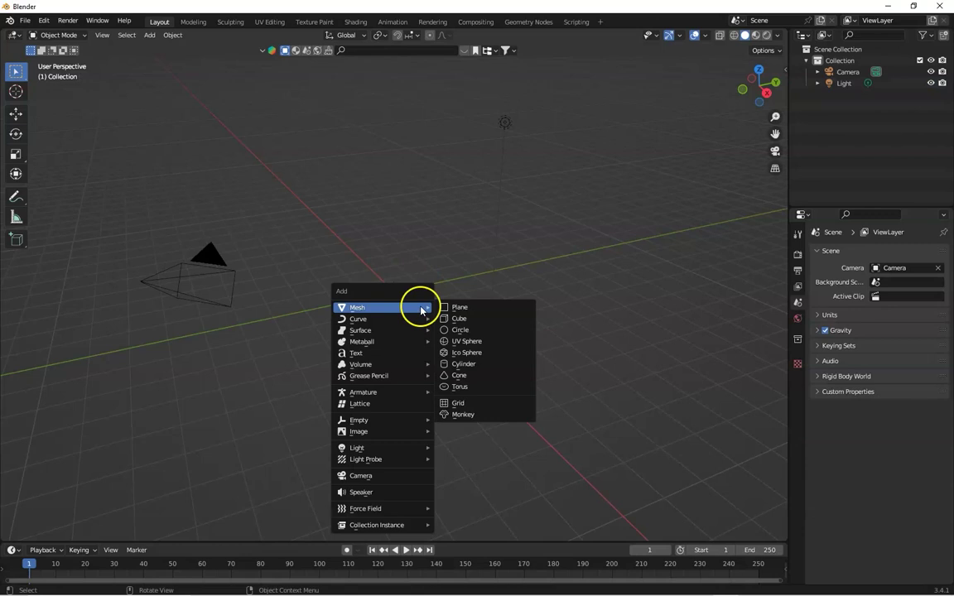
click(479, 419)
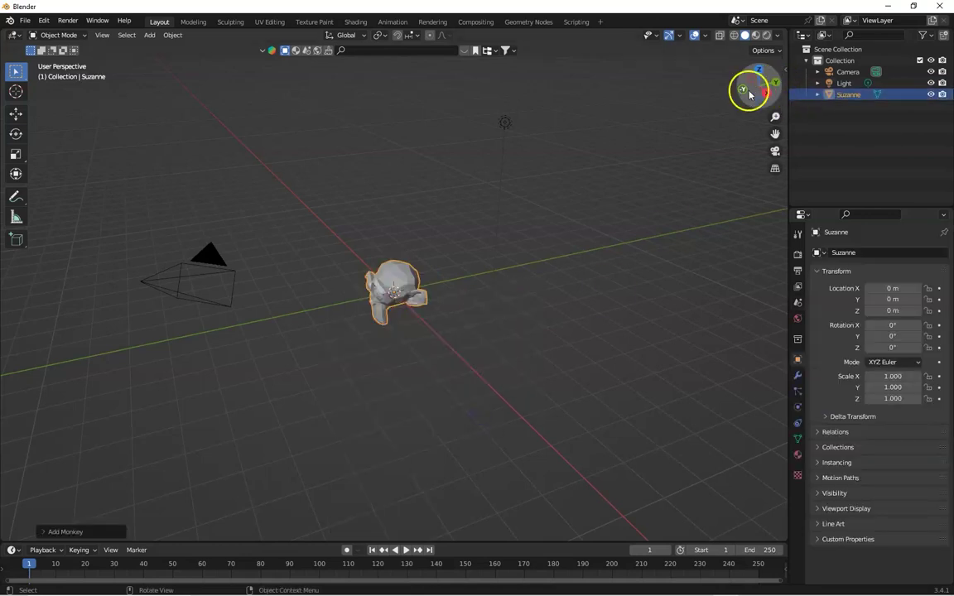
- Look down on Suzanne and show her Modifier properties without adding a modifier
drag(754, 89, 752, 91)
key(KP_1)
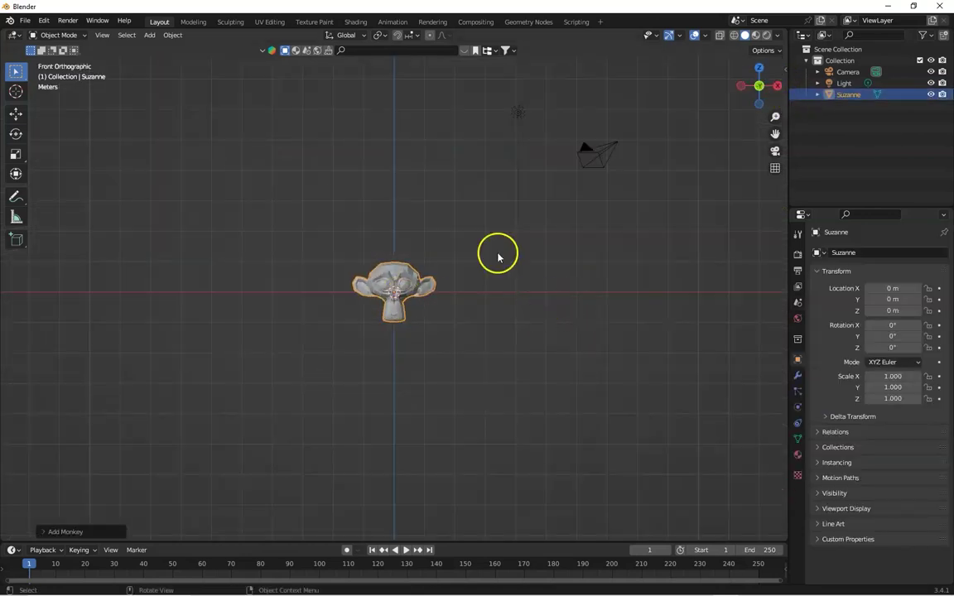
scroll(774, 115, up, 3)
drag(761, 87, 436, 289)
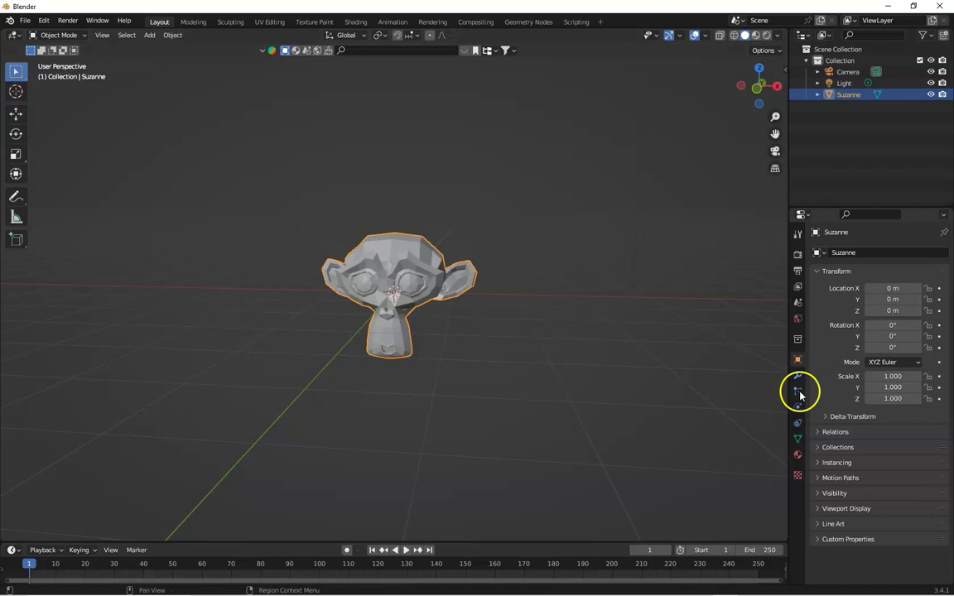
click(798, 375)
click(863, 253)
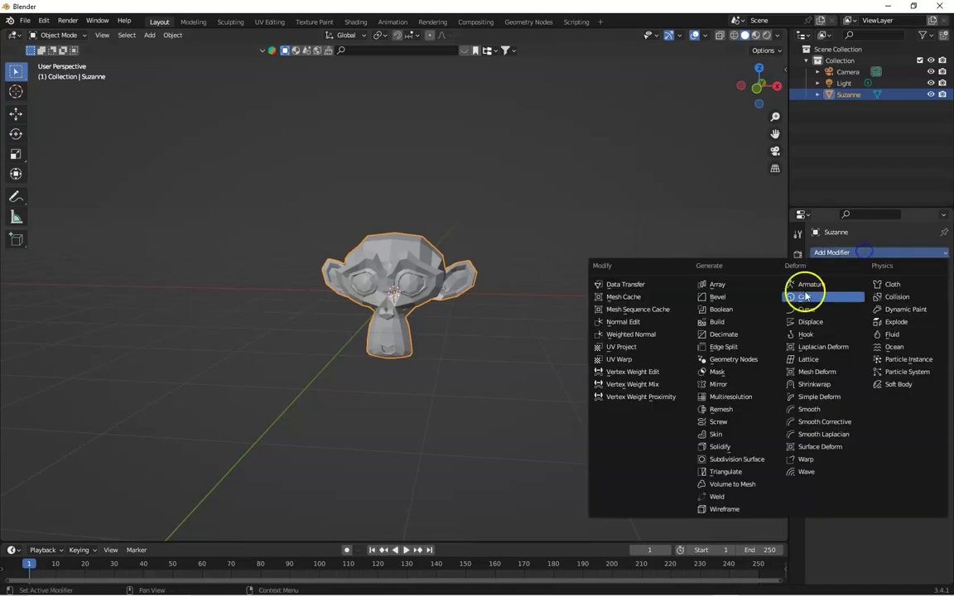
click(520, 235)
click(818, 252)
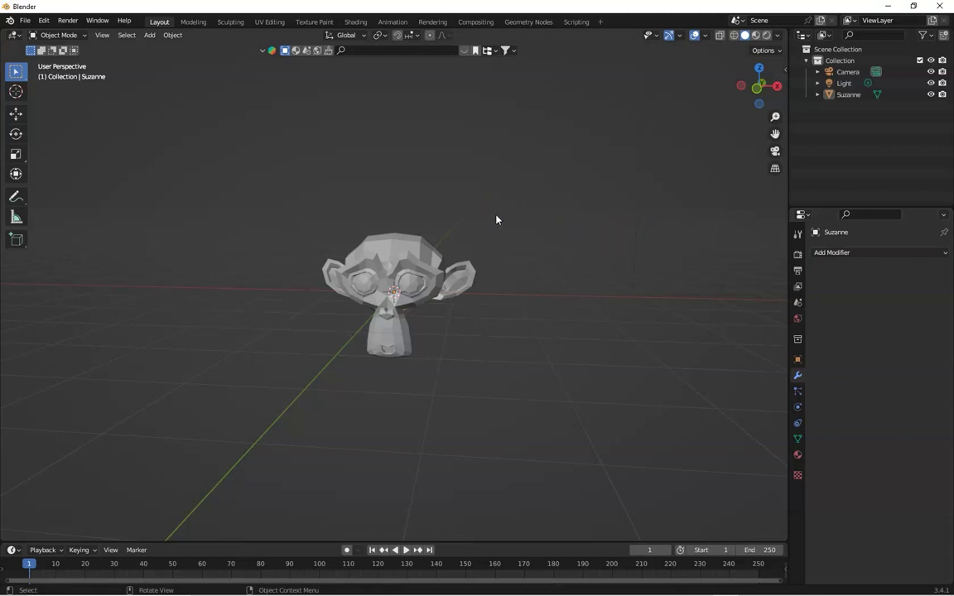
- Add a Single Bone armature at the origin
key(shift+a)
mouse_move(498, 220)
key(shift+a)
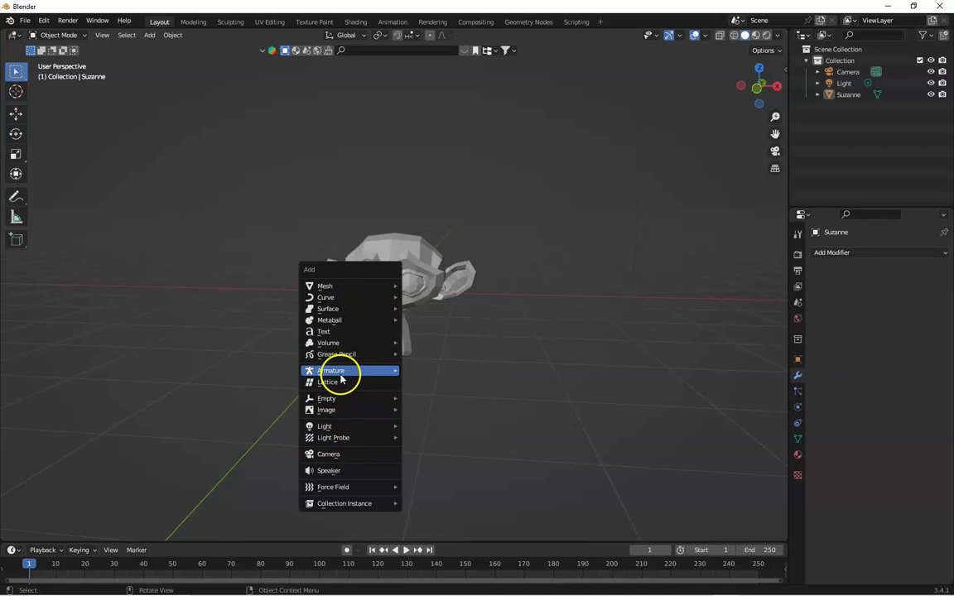
mouse_move(340, 374)
click(431, 372)
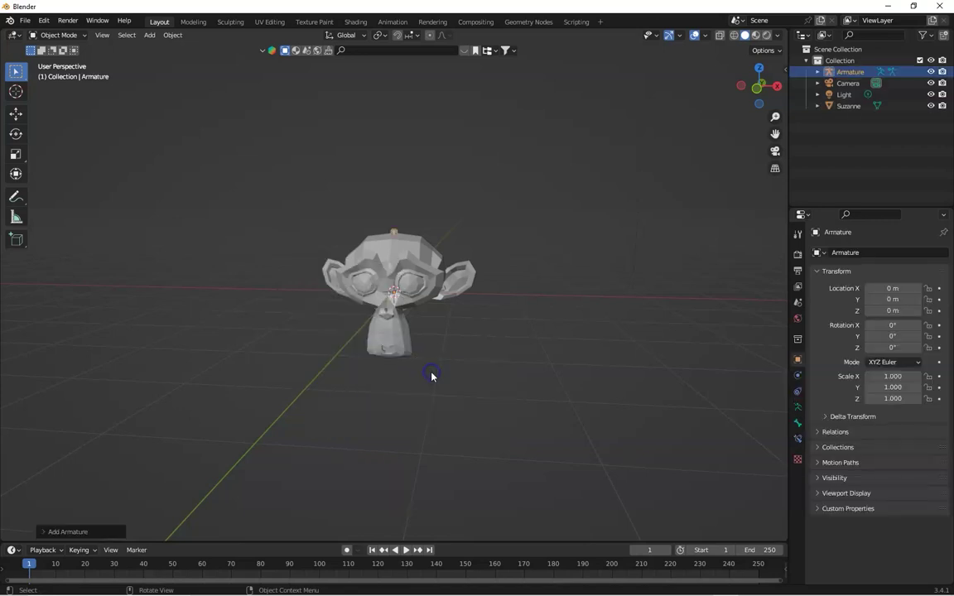
- In a zoomed front view, turn on snapping and select the bone tip, checking its depth
key(KP_1)
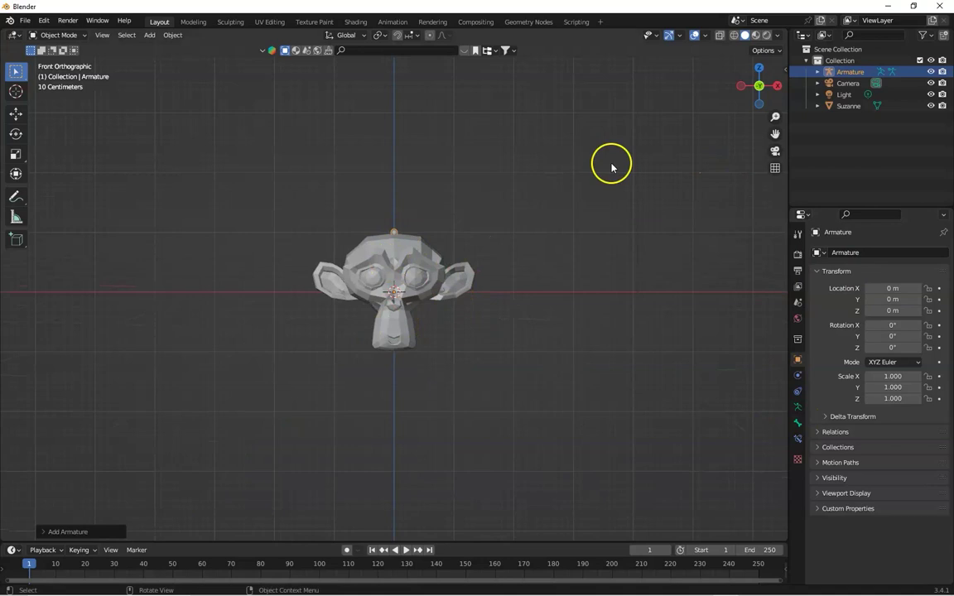
drag(775, 115, 774, 174)
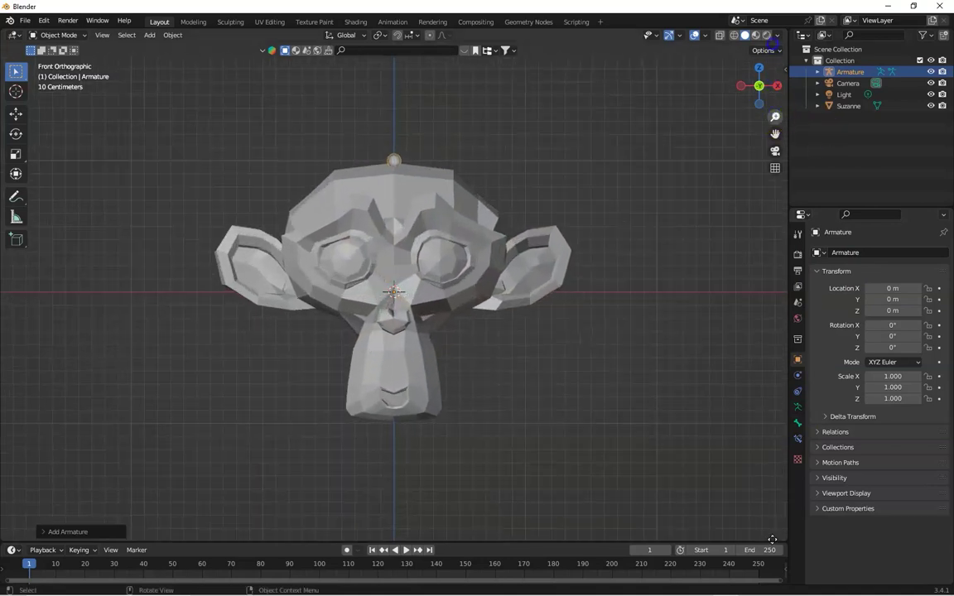
shift+middle_drag(486, 158, 505, 231)
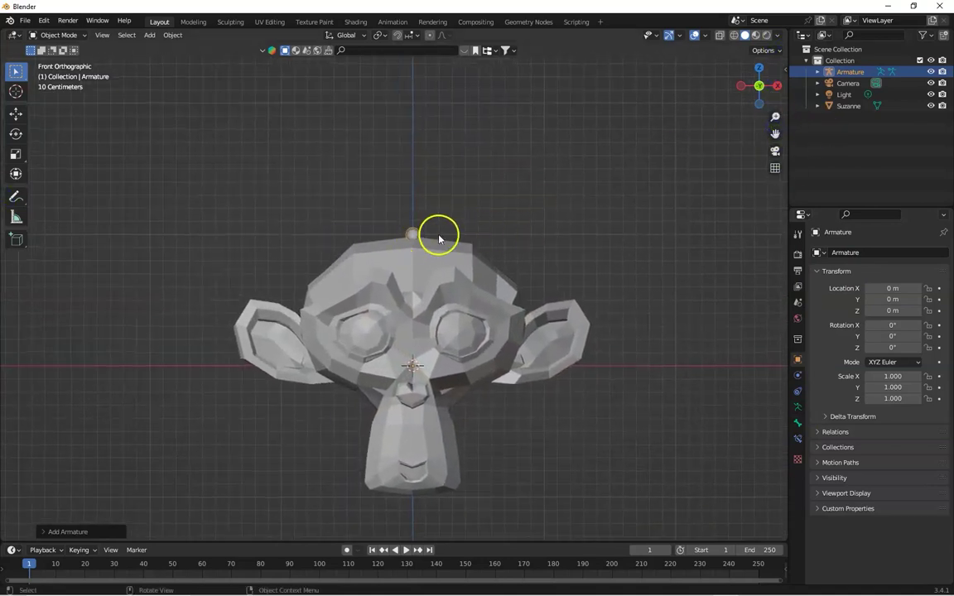
key(shift+Tab)
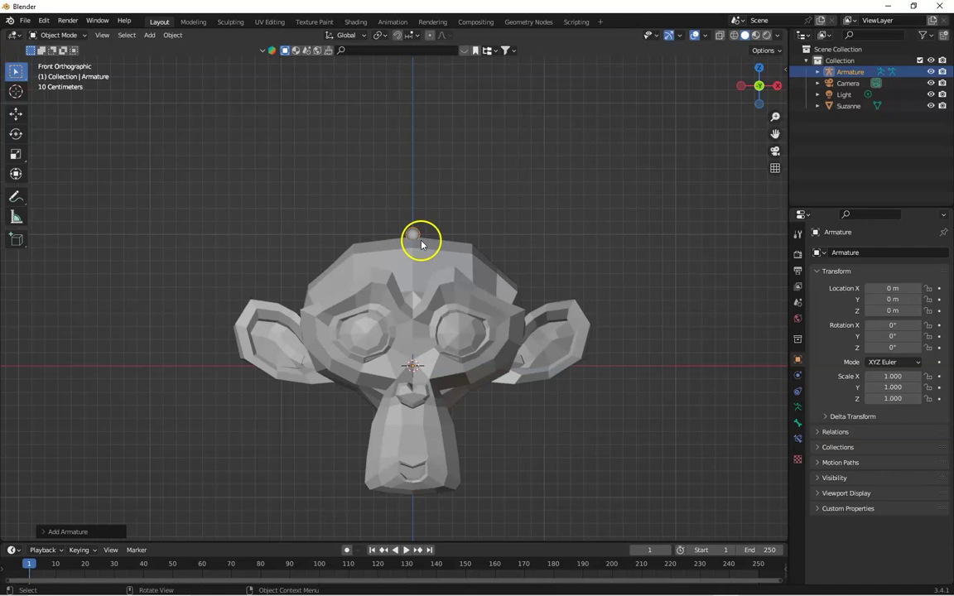
click(419, 240)
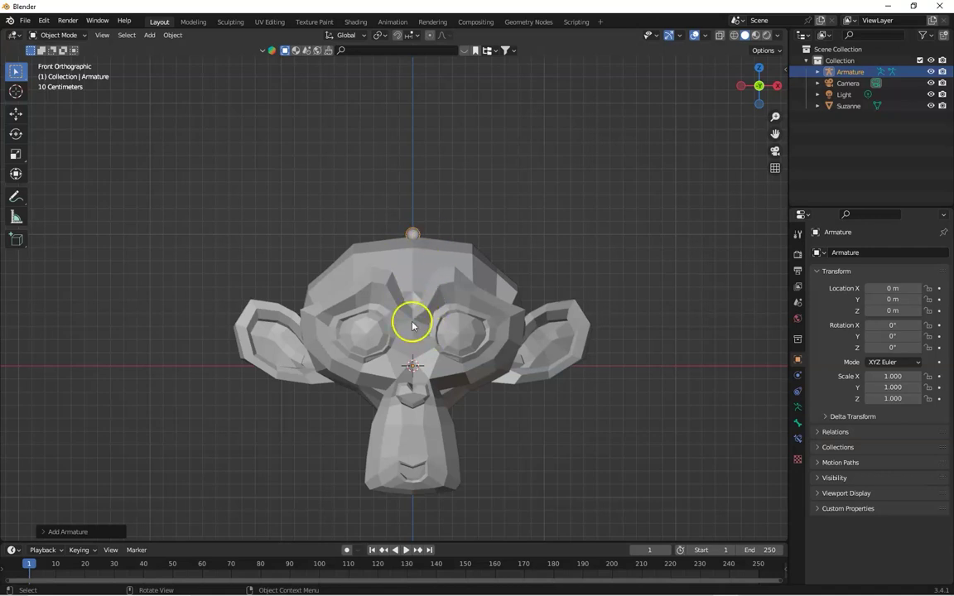
drag(760, 105, 142, 73)
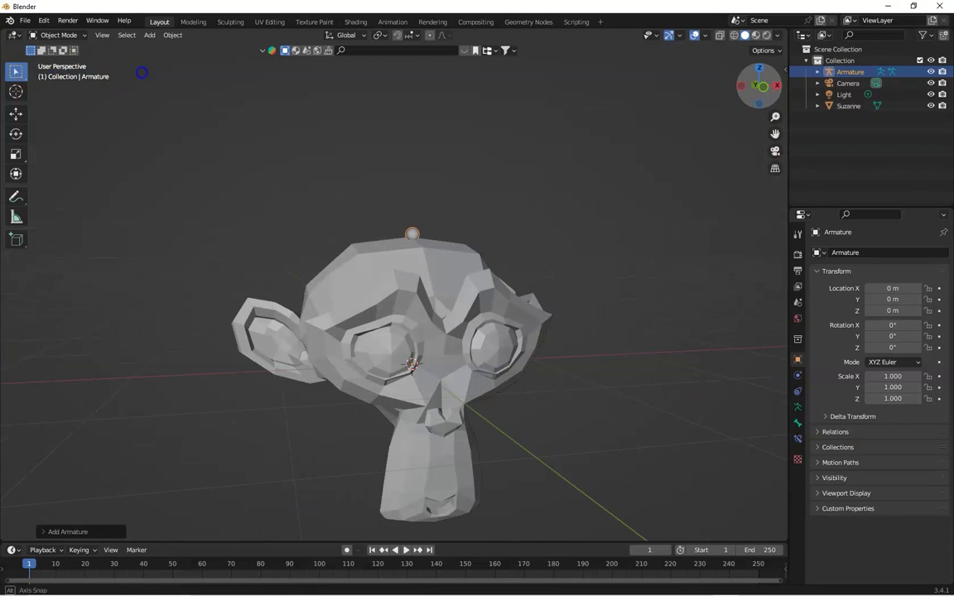
key(KP_1)
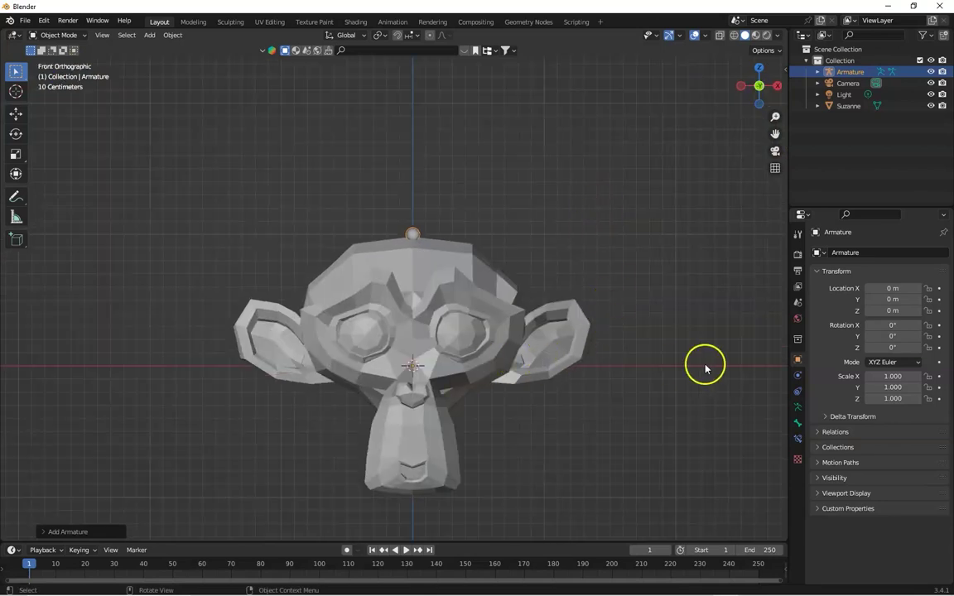
- Enable In Front in the armature's Viewport Display settings
click(413, 233)
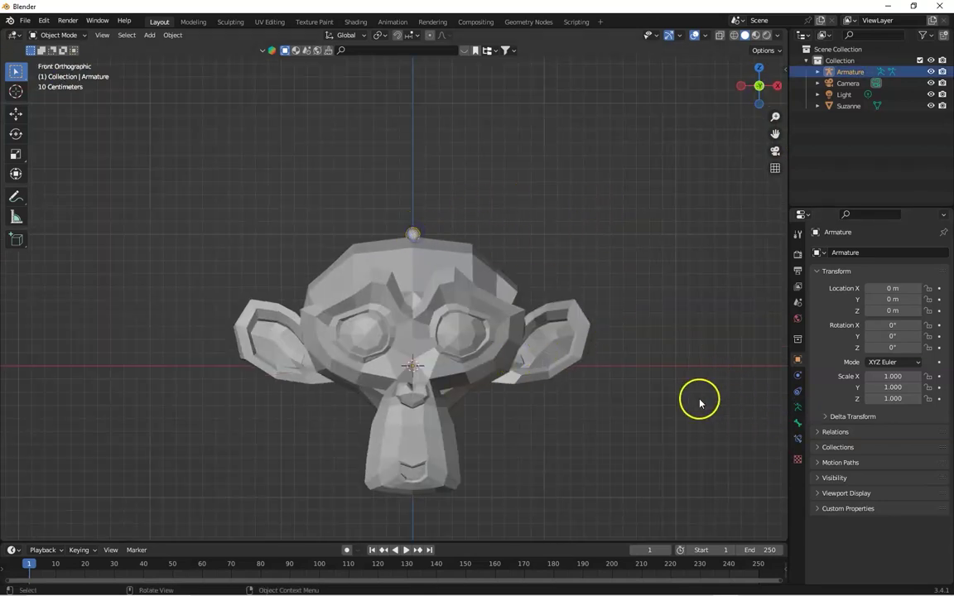
click(797, 407)
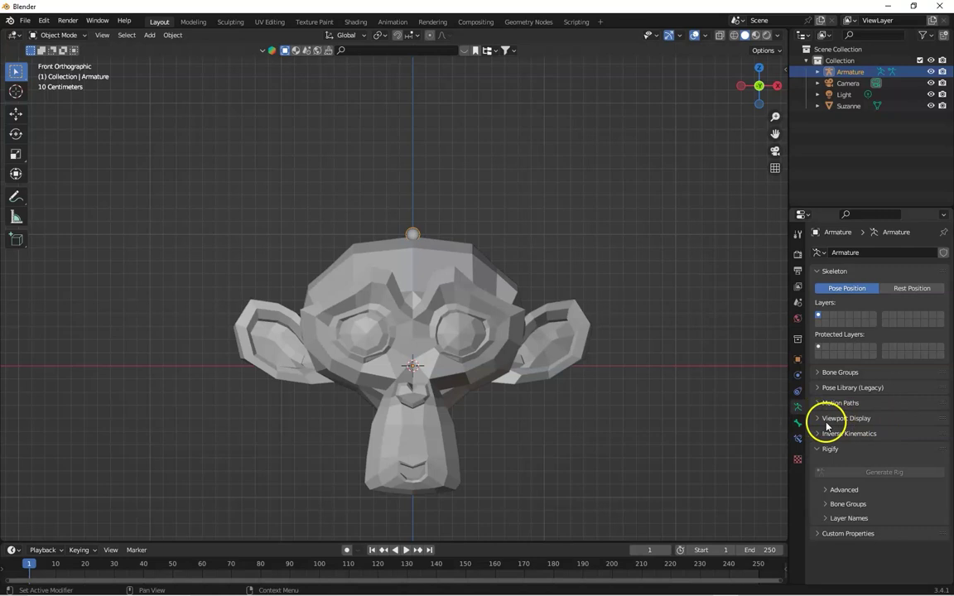
click(818, 422)
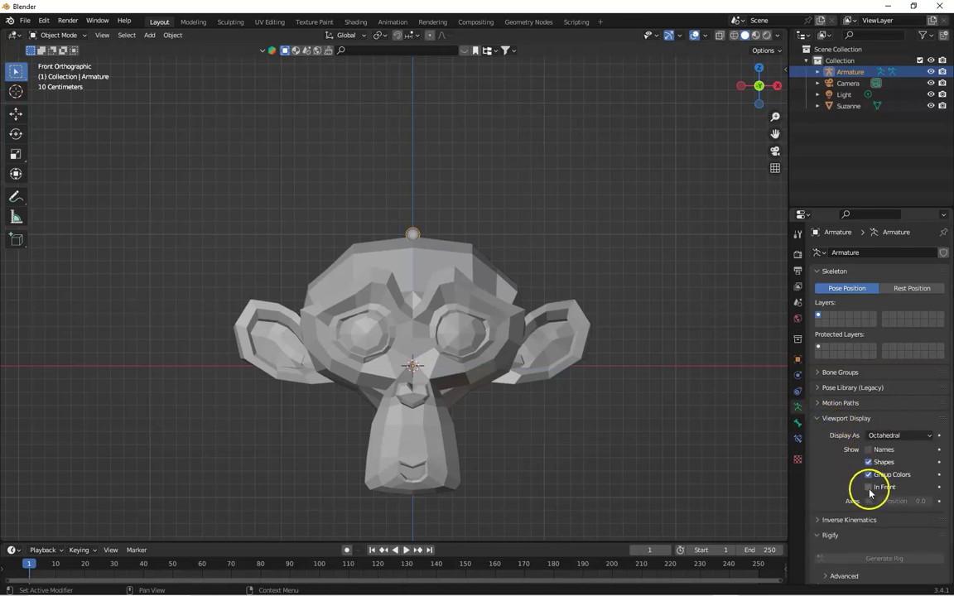
click(867, 488)
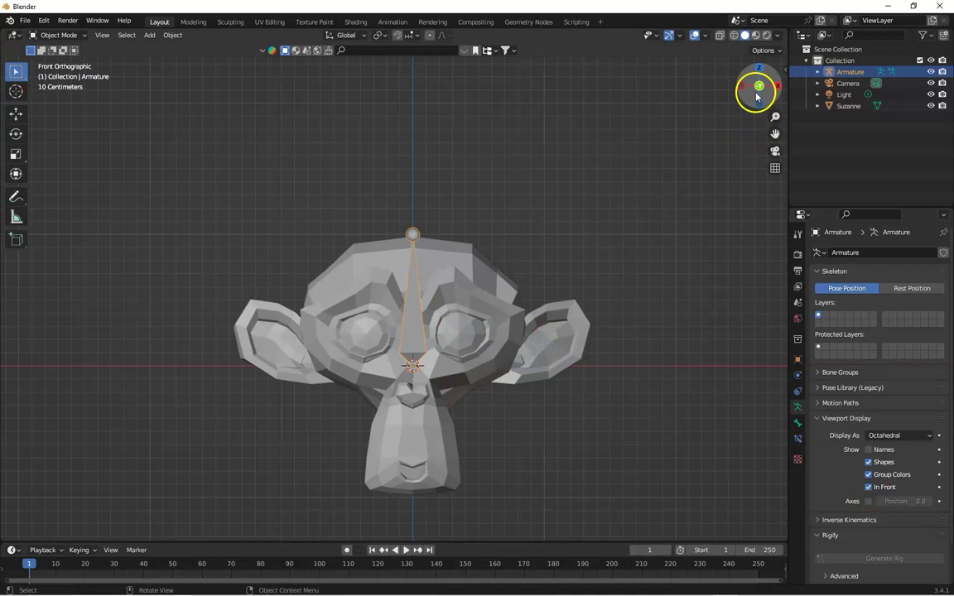
- Move the armature 0.8815 m down so its bone spans Suzanne's chin to nose
drag(756, 90, 702, 110)
middle_drag(700, 121, 667, 194)
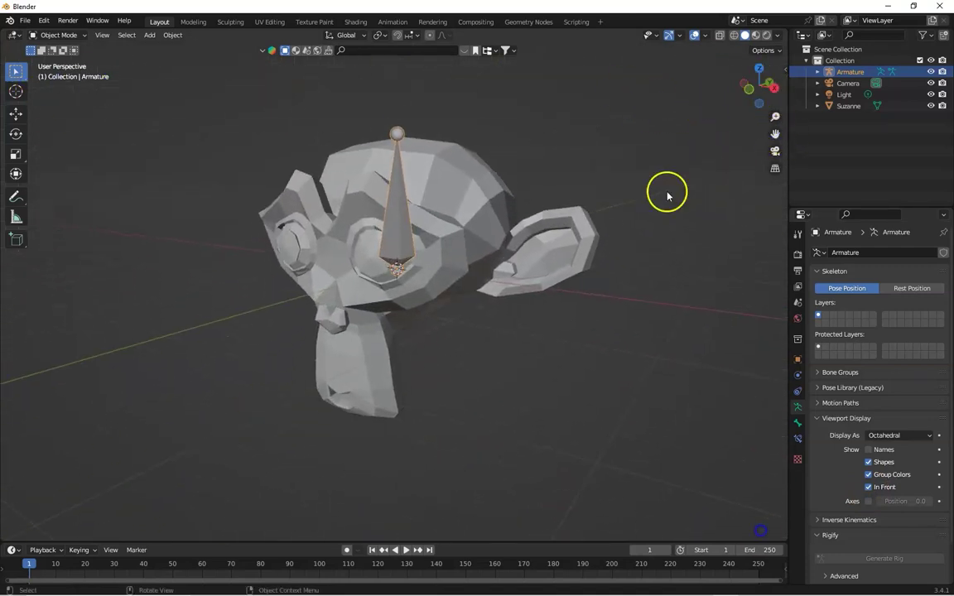
key(KP_1)
click(389, 246)
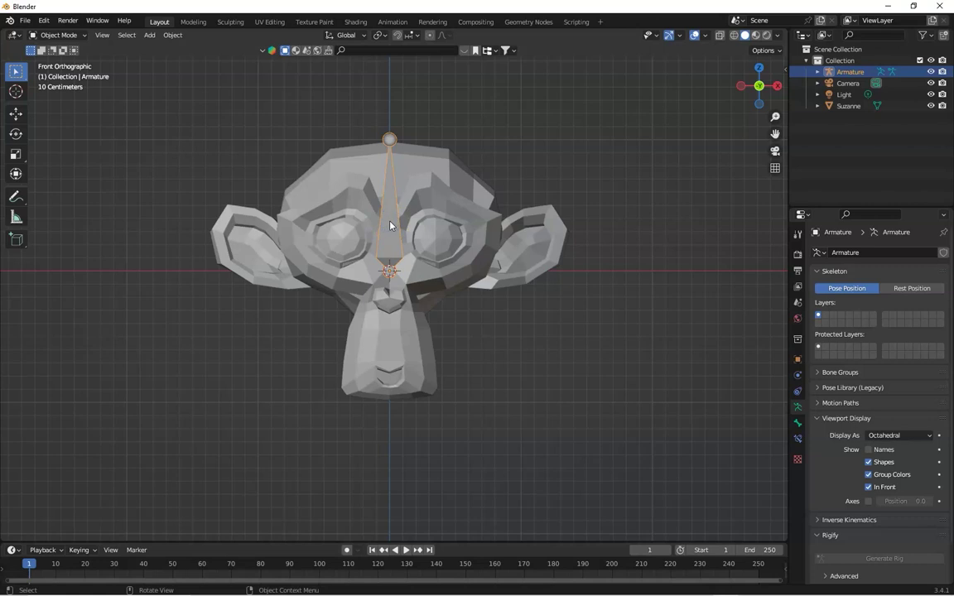
key(g)
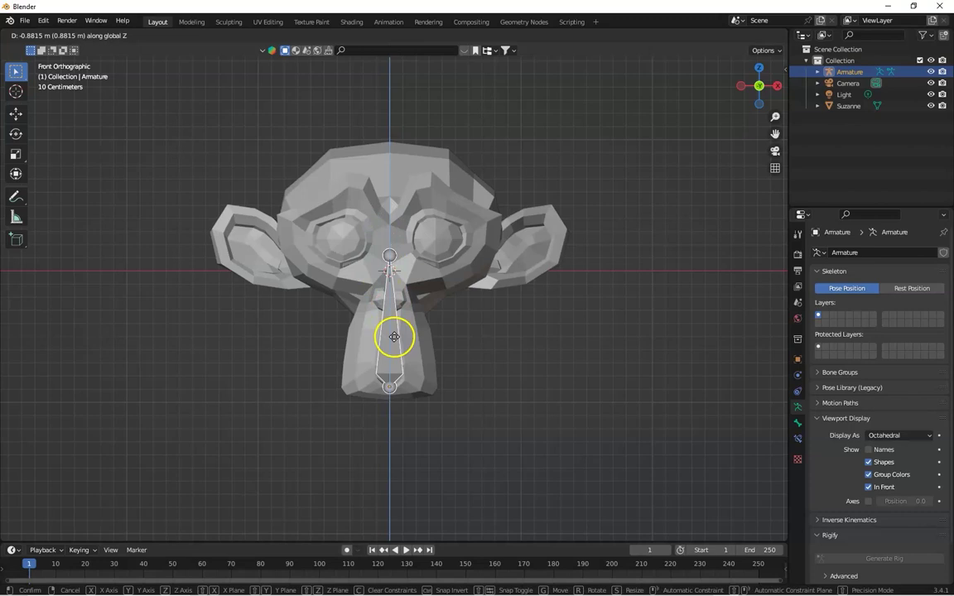
click(394, 337)
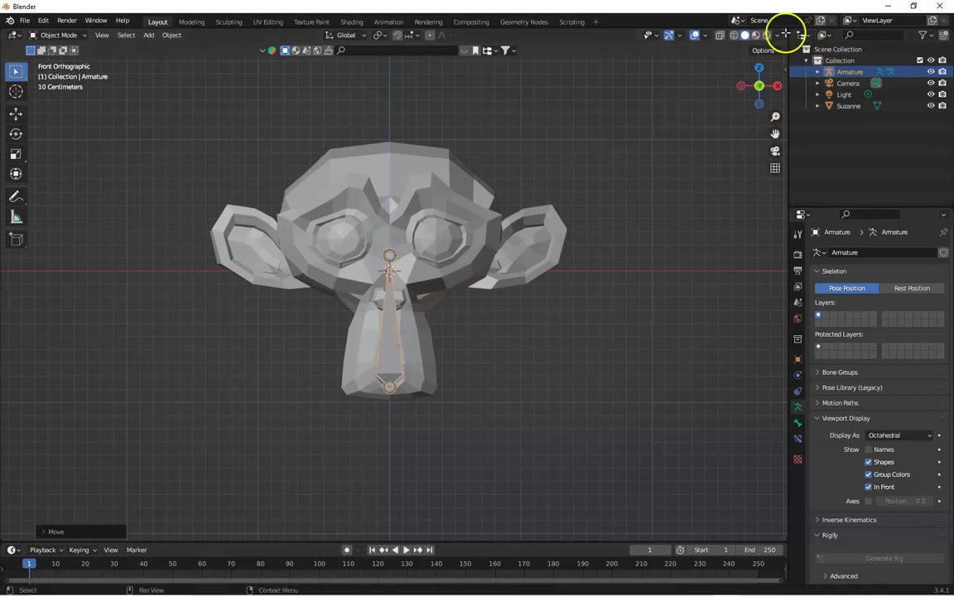
drag(791, 29, 568, 69)
right_click(598, 59)
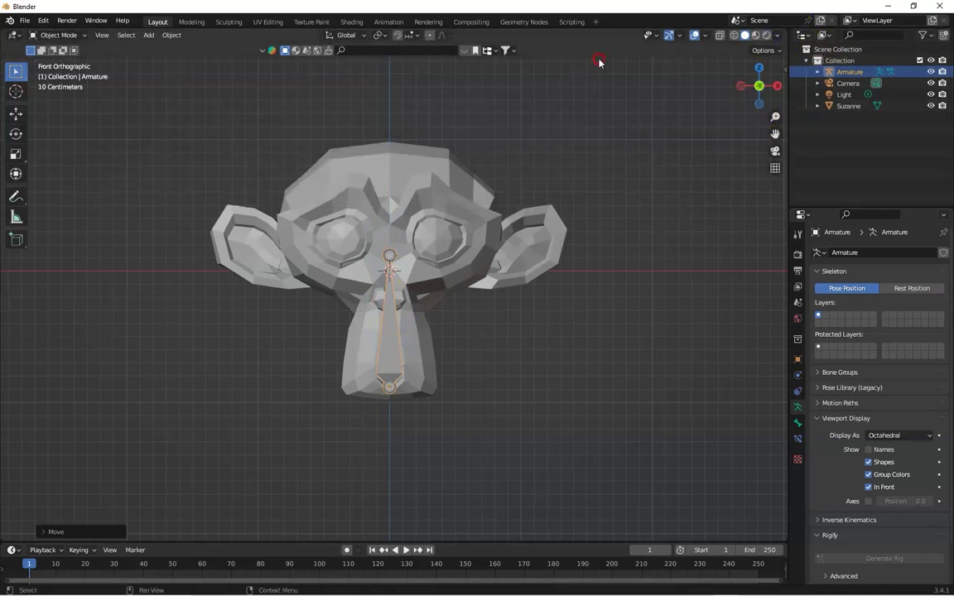
- Split off a second viewport in Right view and move the armature 0.498 m forward
drag(787, 33, 479, 58)
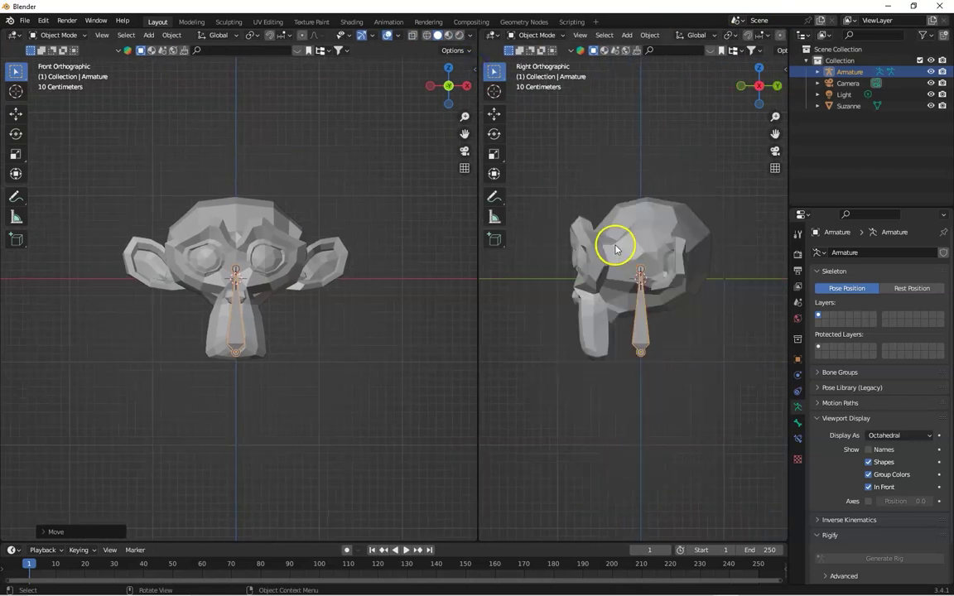
key(KP_3)
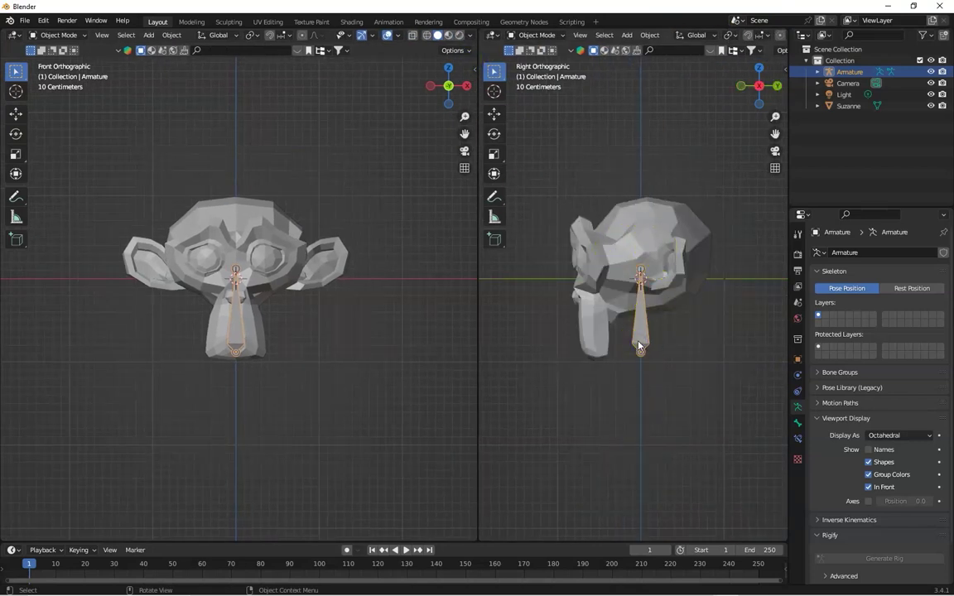
drag(638, 346, 609, 324)
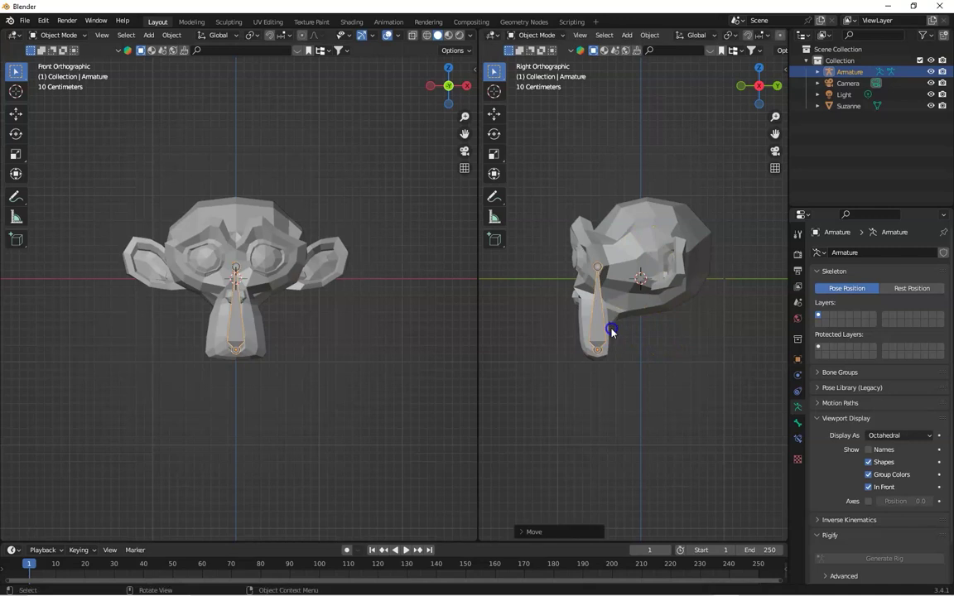
- In Edit Mode, lower the bone's top end by 0.39 m
click(60, 37)
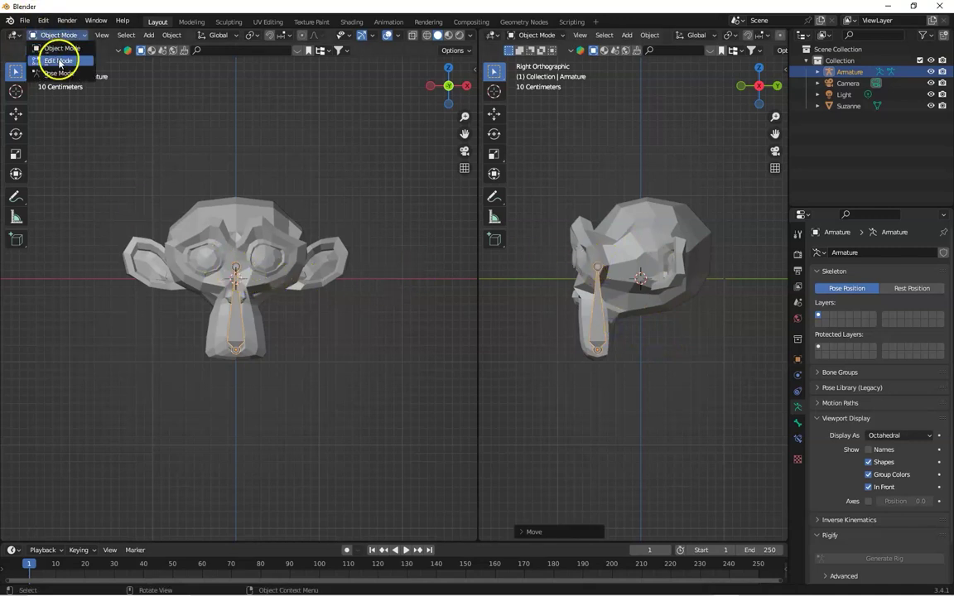
click(58, 60)
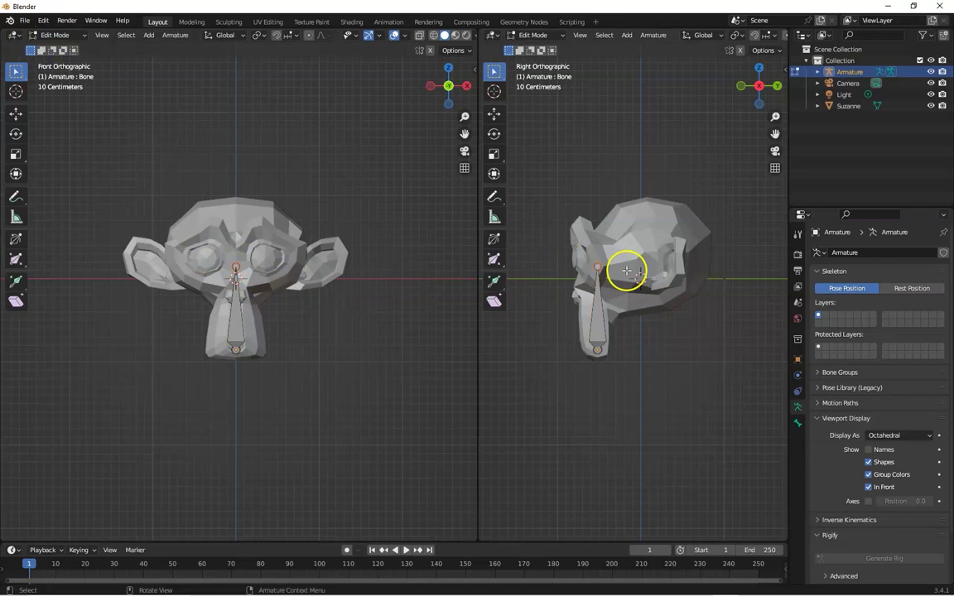
drag(632, 271, 625, 303)
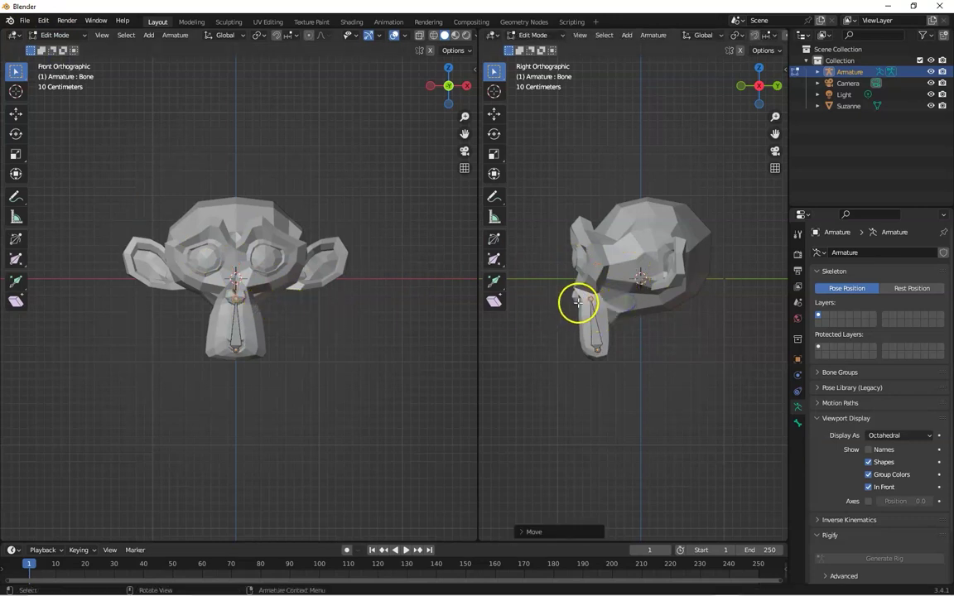
- Extrude two bones from the centre joint out toward the right and left cheeks
key(e)
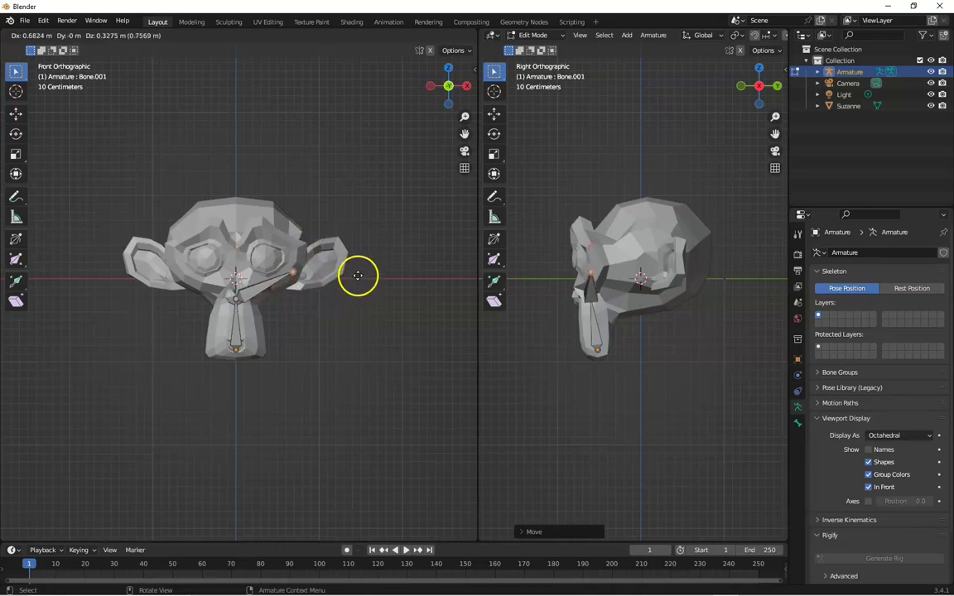
click(358, 276)
key(e)
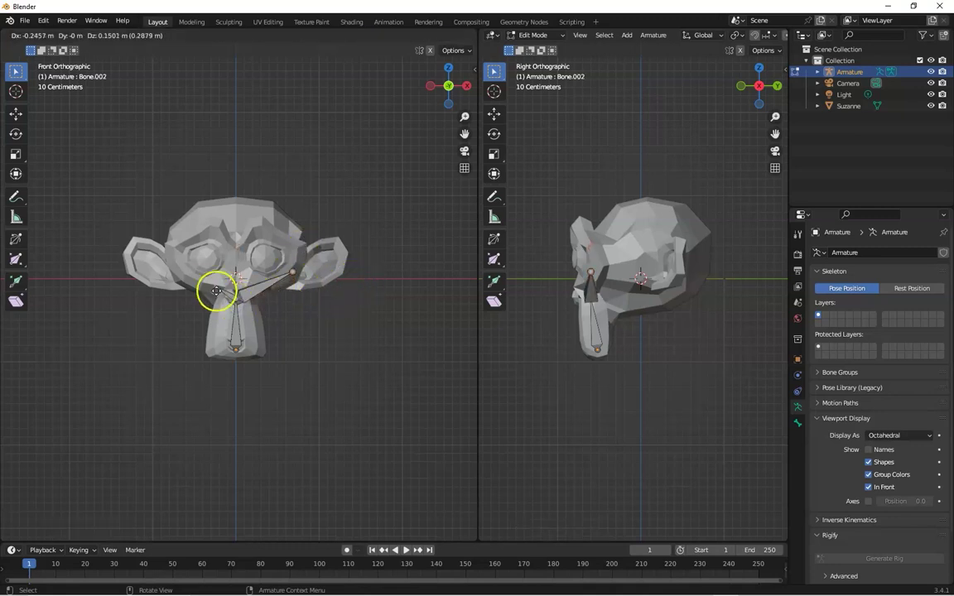
click(174, 276)
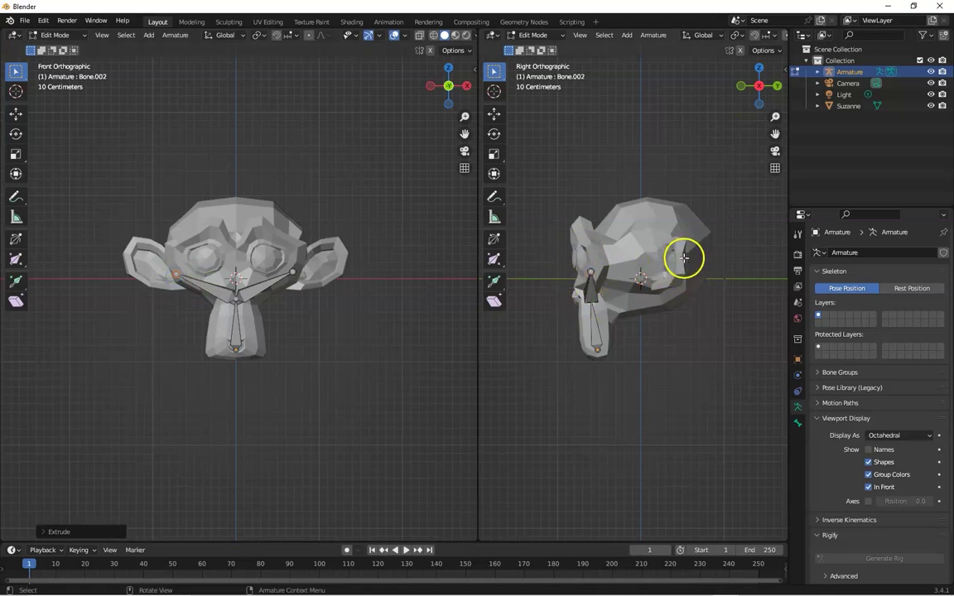
- In top view, pull both cheek bones' end joints back inside the head
key(KP_7)
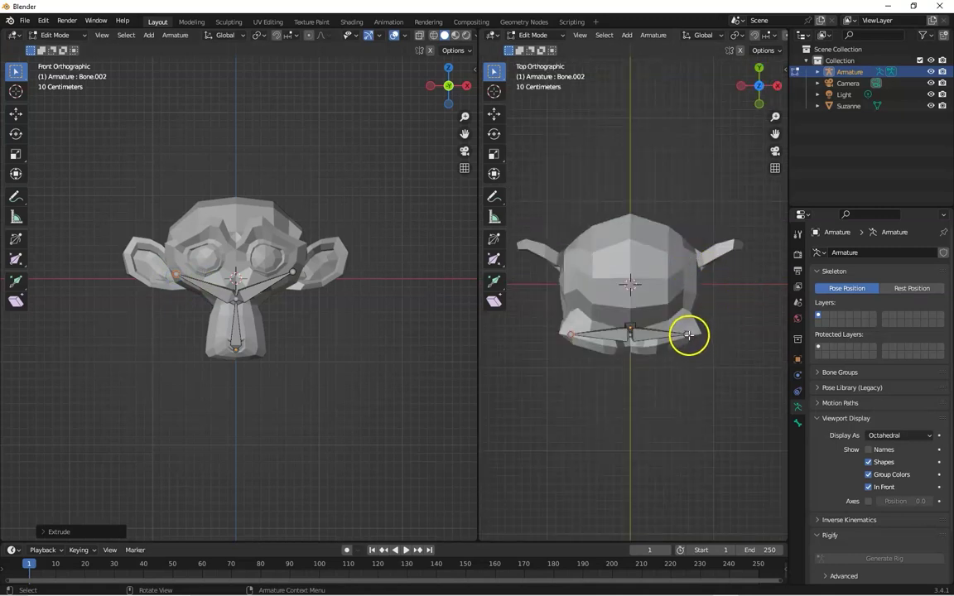
click(689, 335)
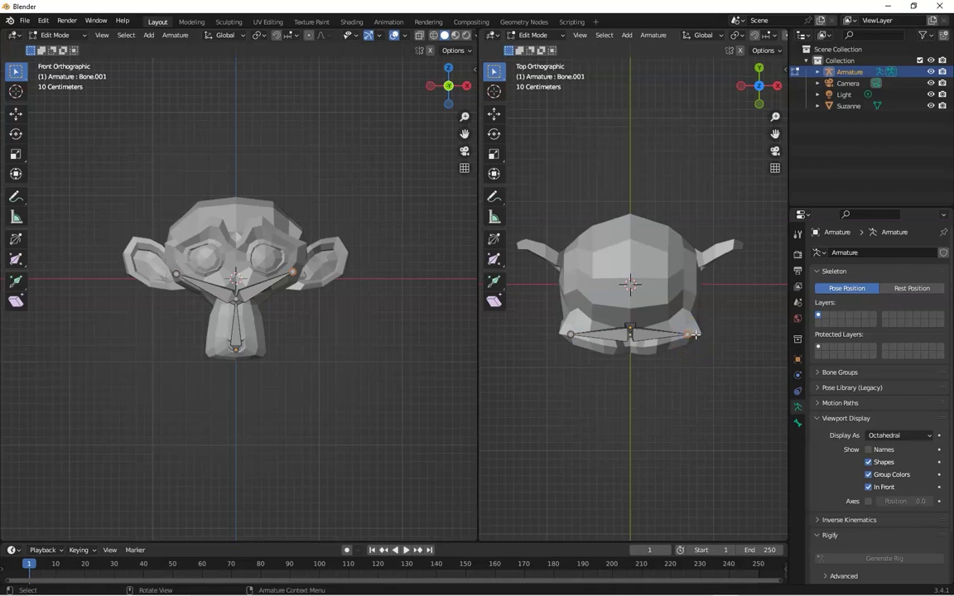
drag(695, 334, 708, 266)
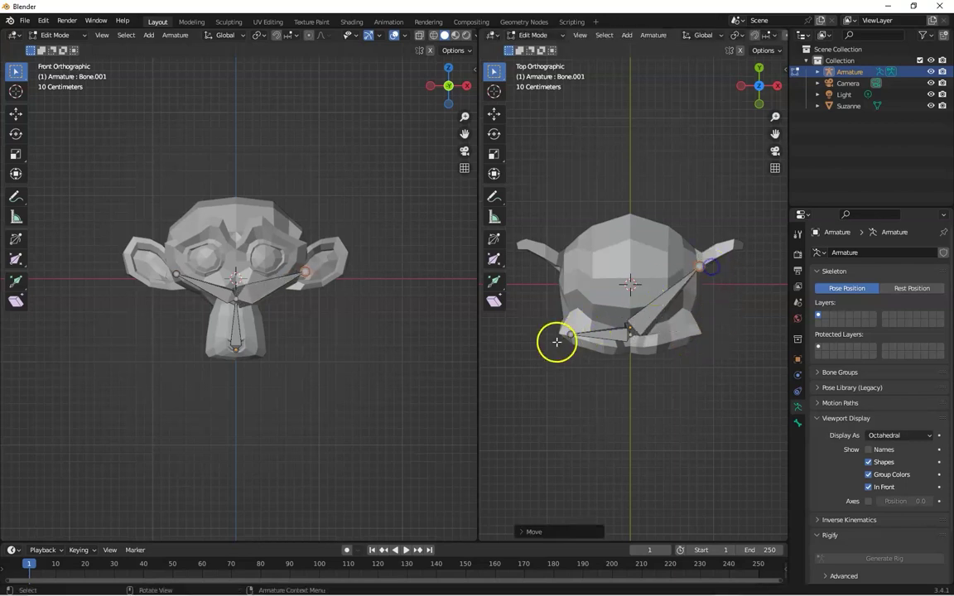
click(571, 333)
drag(572, 334, 562, 262)
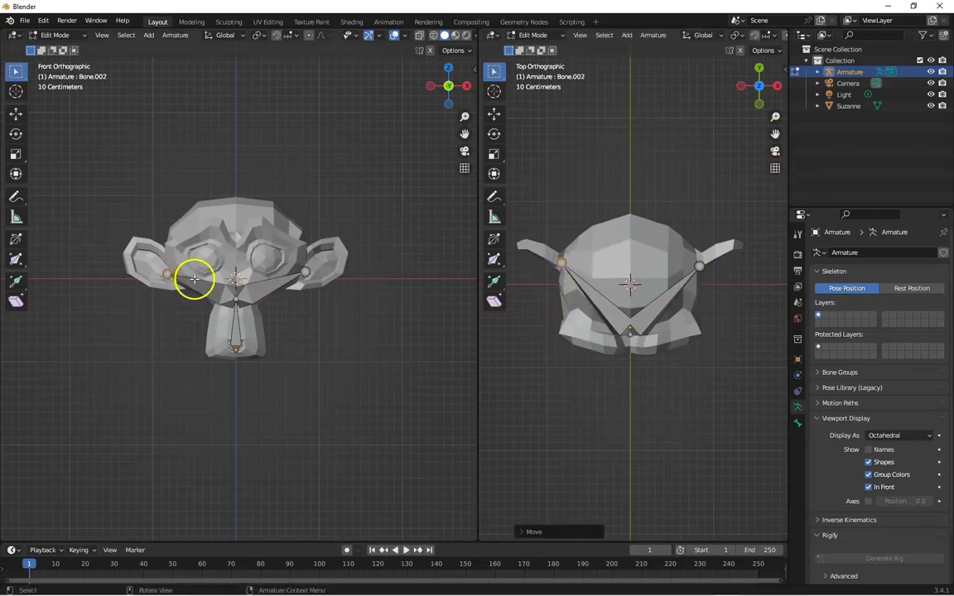
drag(198, 280, 209, 284)
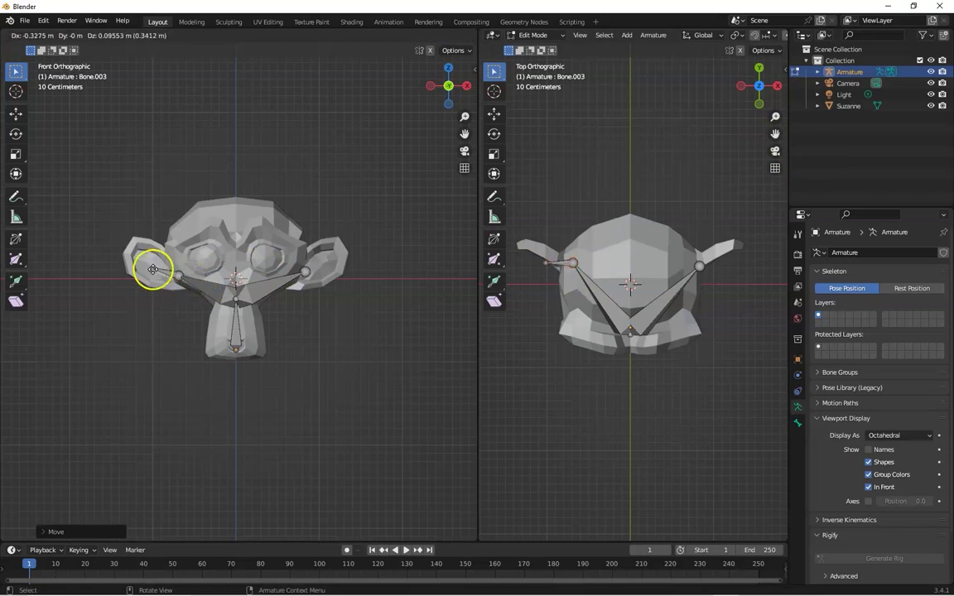
- Extend bones from the cheek joints out to the left and right ear tips
ctrl+right_click(133, 259)
click(306, 272)
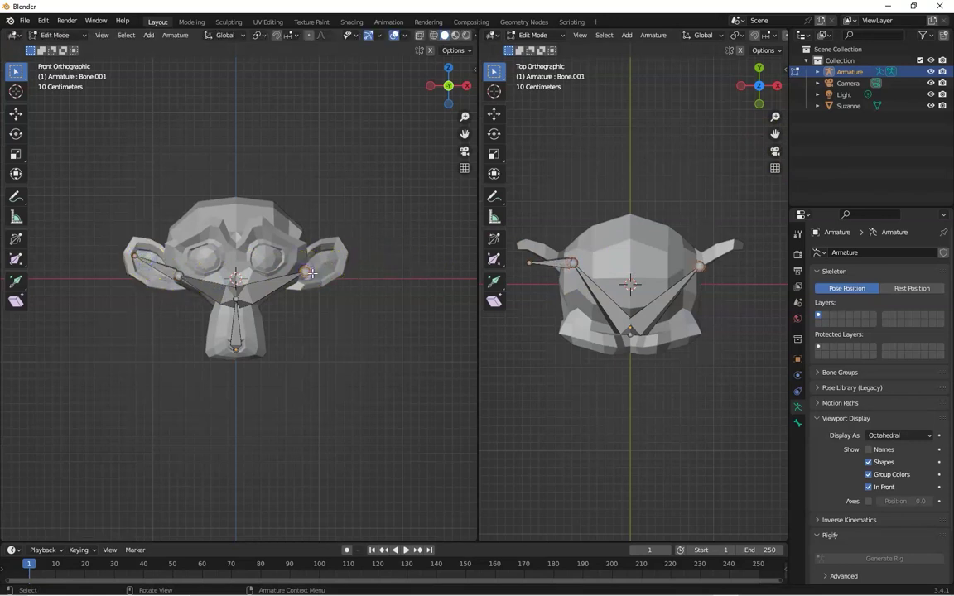
ctrl+right_click(342, 255)
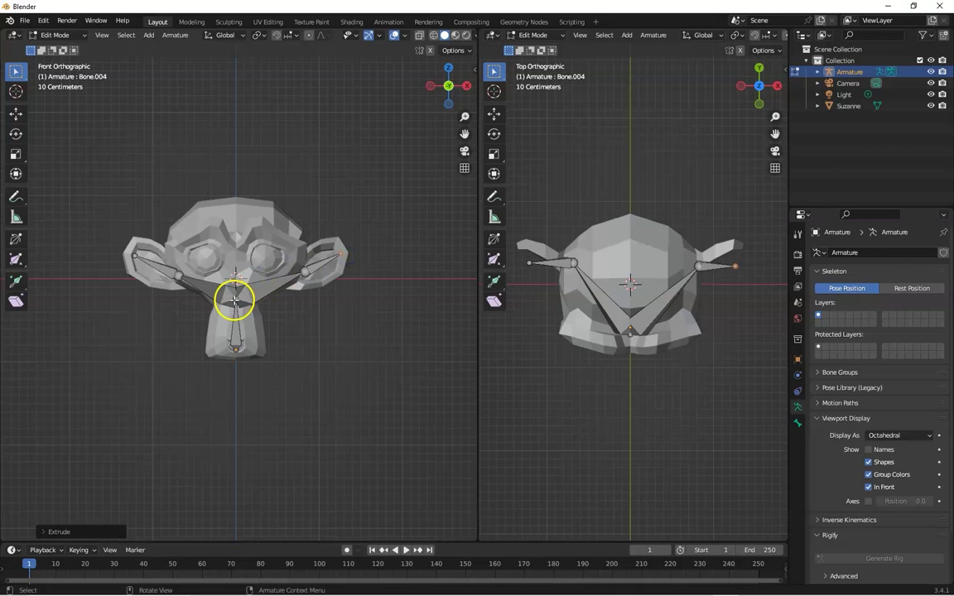
- Extrude two bones up the centre, between the eyes and to the head top
click(234, 303)
key(e)
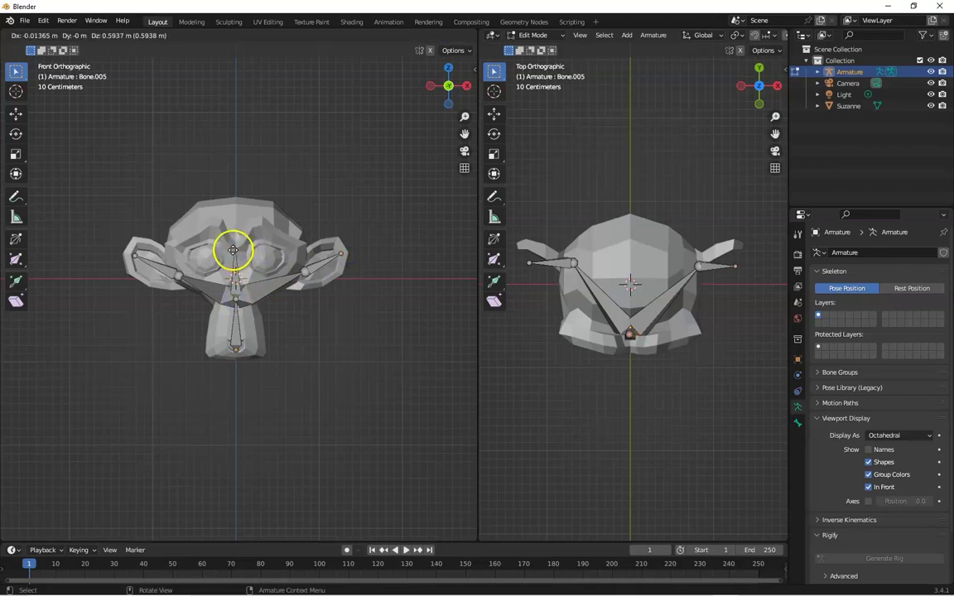
click(233, 250)
key(e)
click(234, 207)
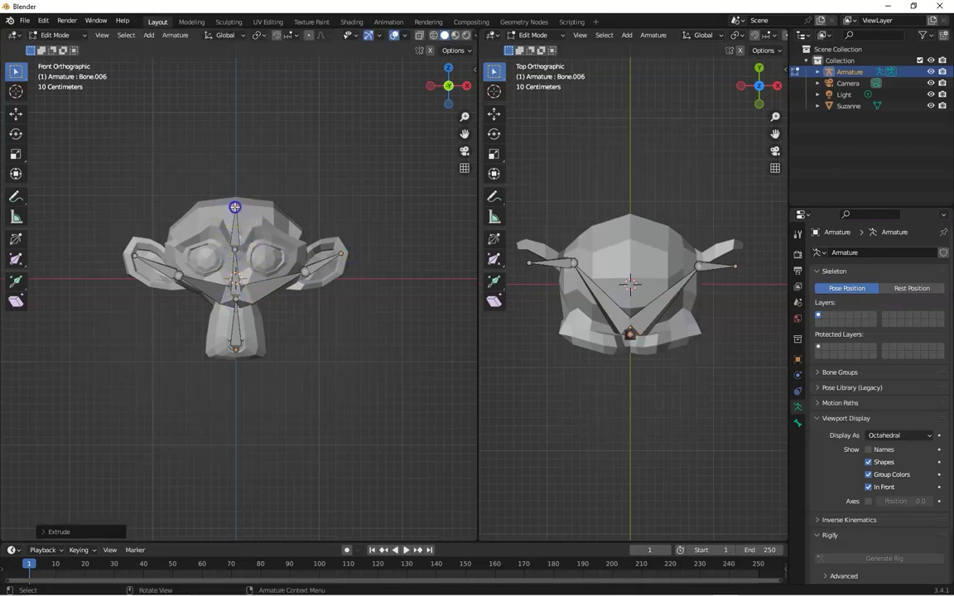
- Switch to Object Mode, then Pose Mode, and select the left ear bone
click(54, 35)
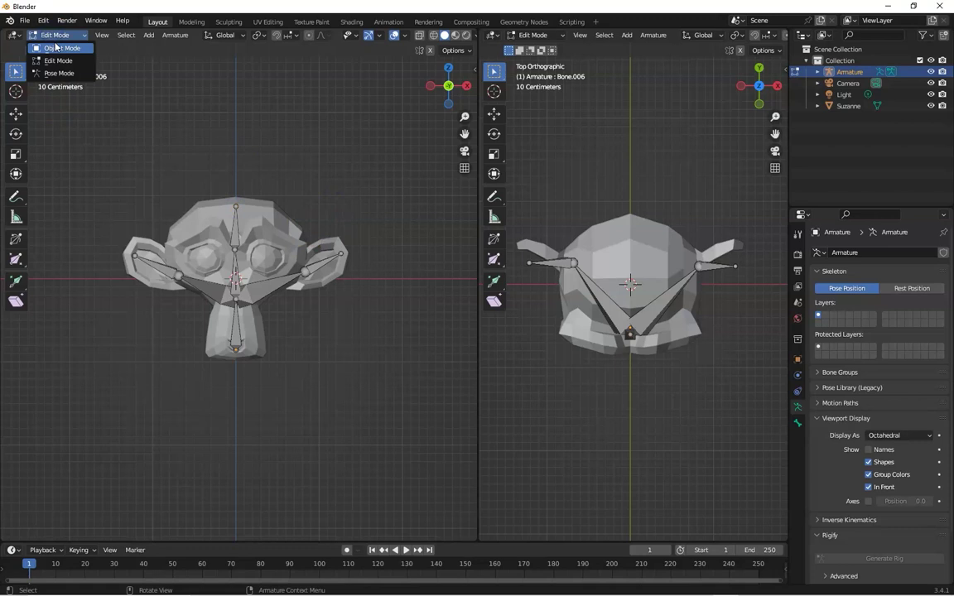
click(55, 48)
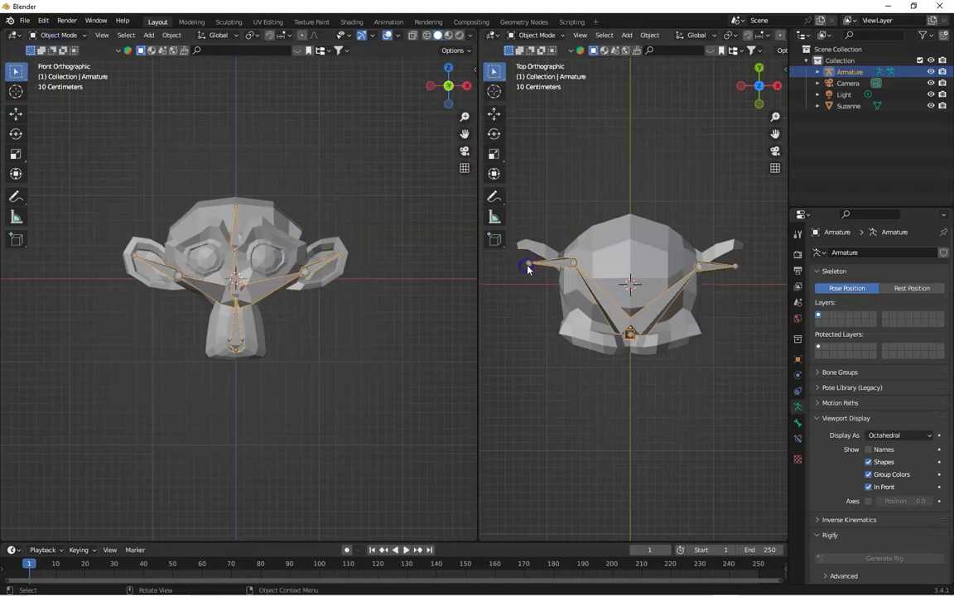
click(73, 36)
click(53, 63)
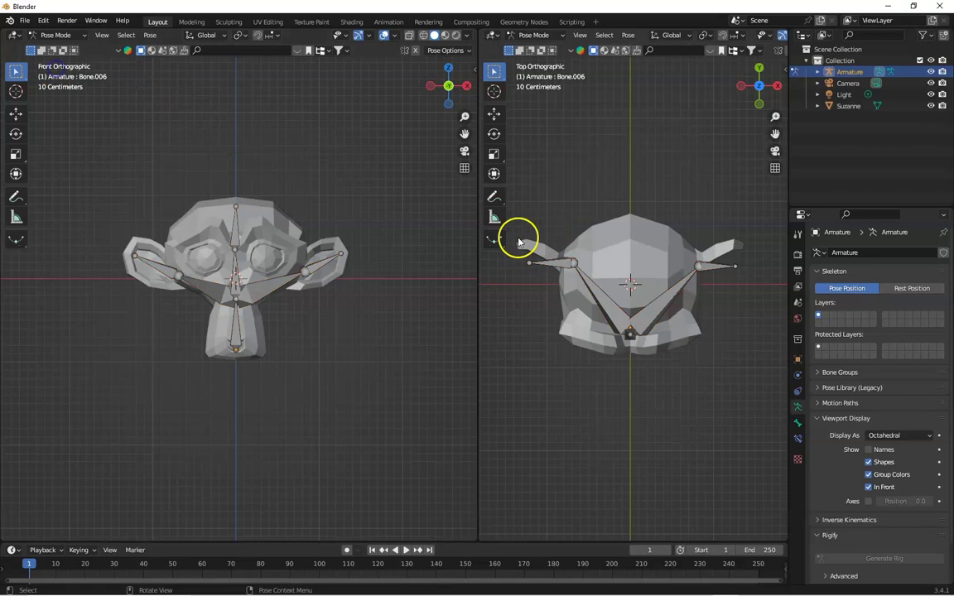
click(531, 266)
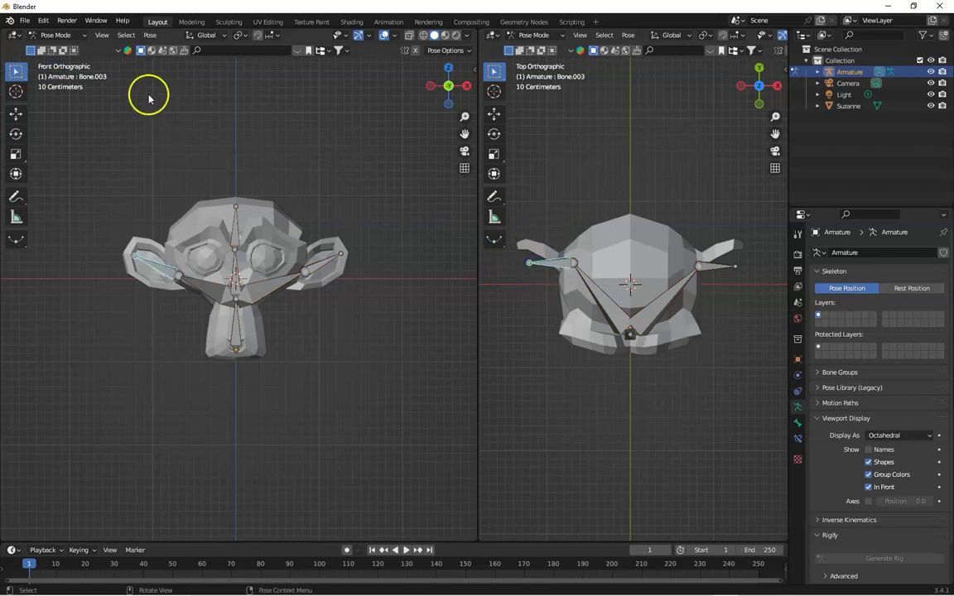
click(73, 35)
- Back in Edit Mode, move both ear bones' tips back along the ears
click(72, 64)
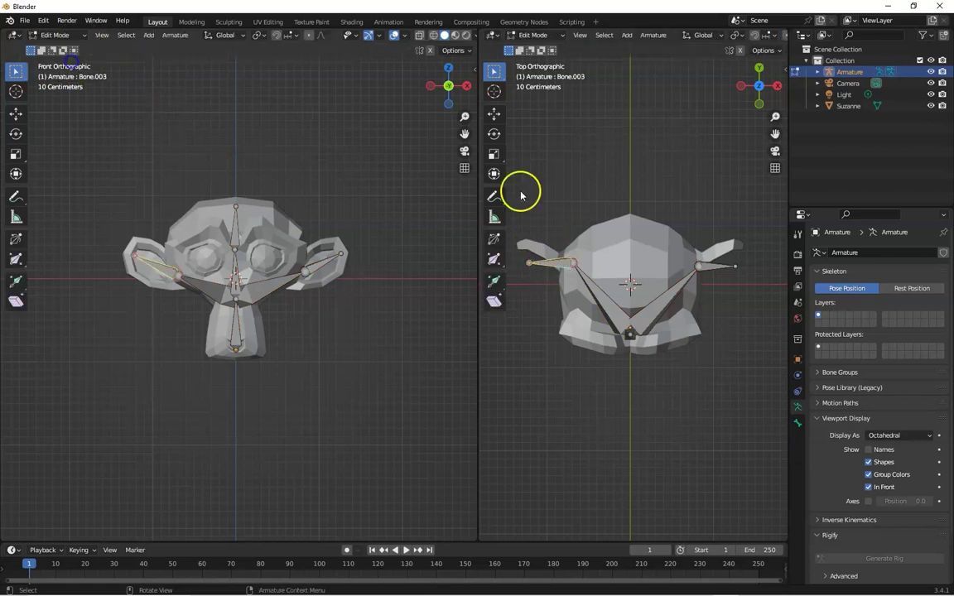
click(529, 267)
drag(539, 269, 529, 250)
click(741, 263)
key(g)
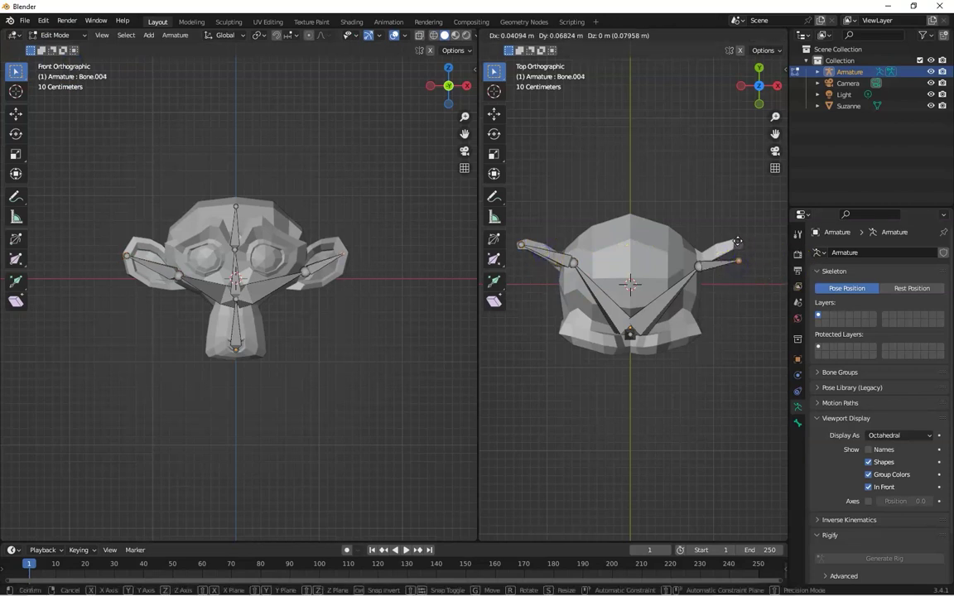
click(731, 222)
- In Right view, raise the forehead bone's tip and swing the top bone back over the skull
drag(759, 87, 663, 463)
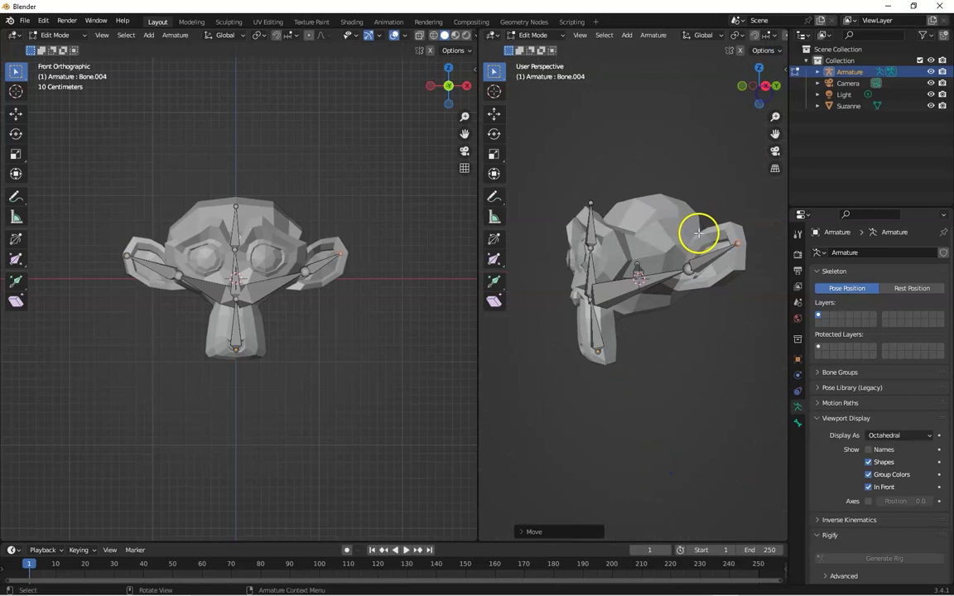
key(KP_3)
ctrl+right_click(589, 256)
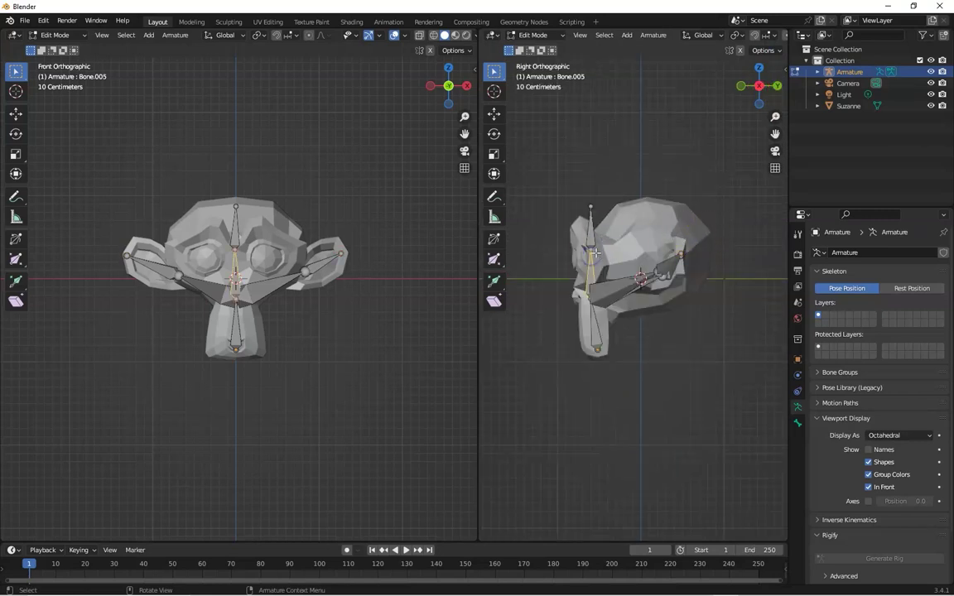
drag(590, 248, 645, 252)
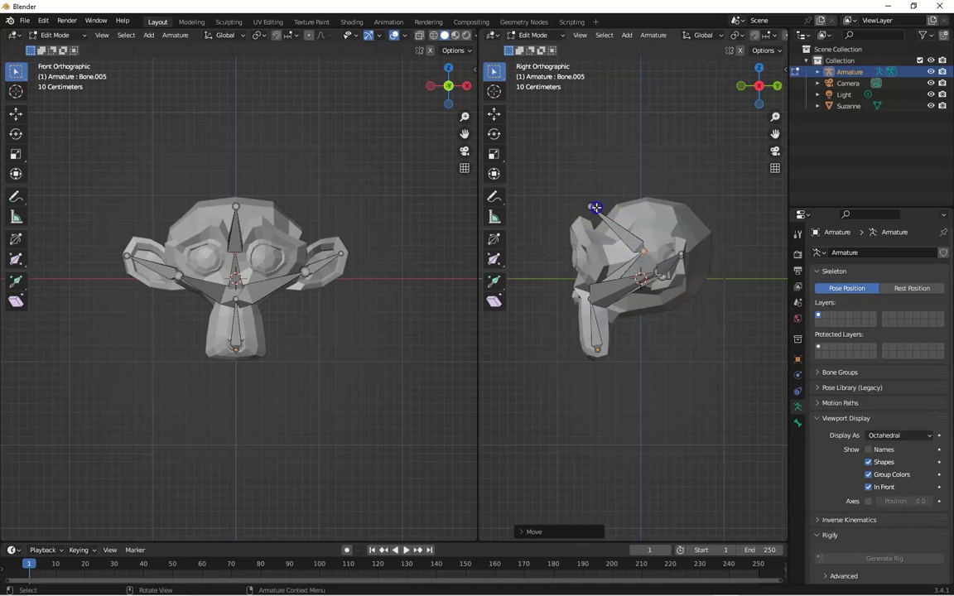
drag(596, 208, 686, 208)
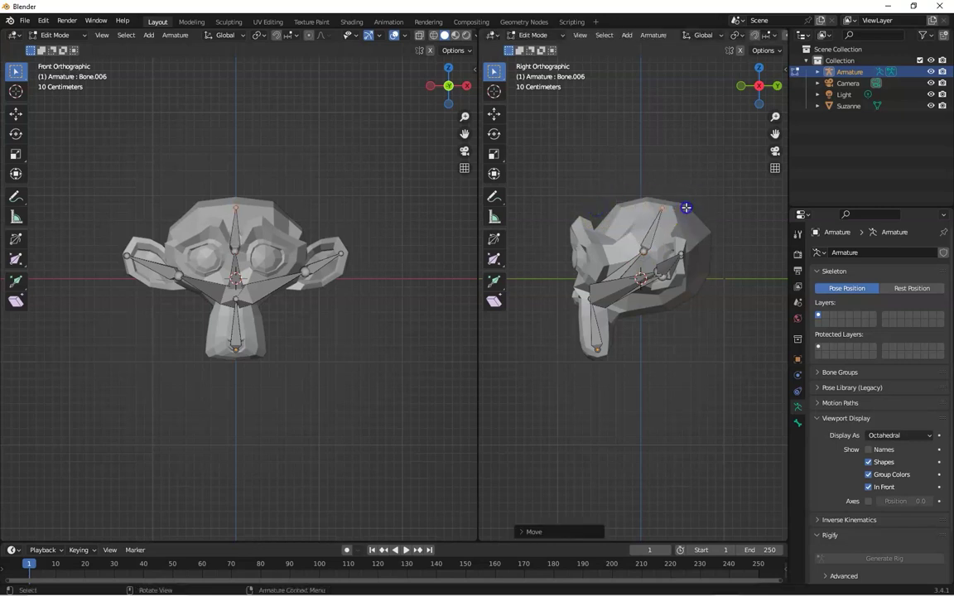
drag(428, 85, 264, 96)
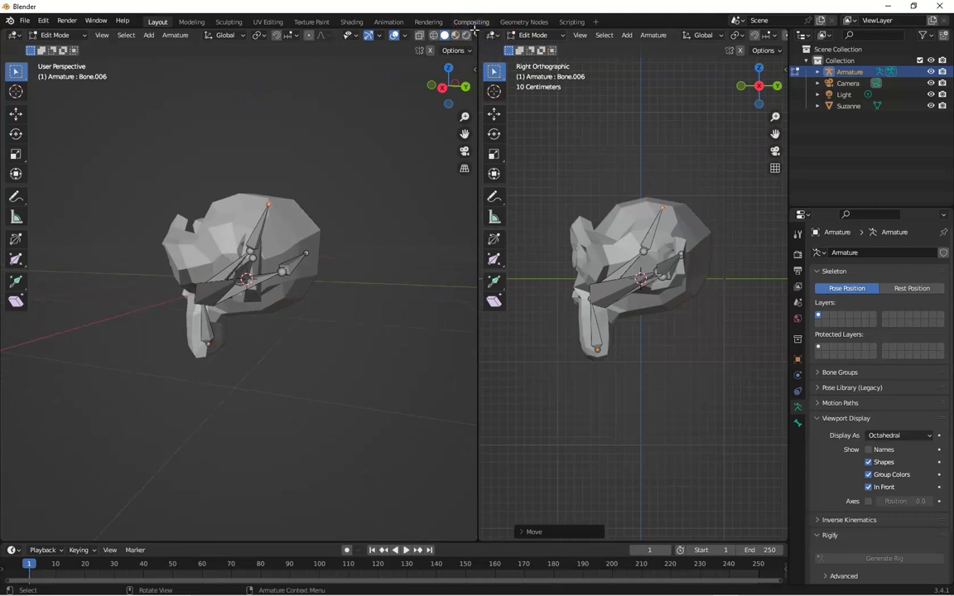
- Join the two viewports into one and orbit to a near-front perspective of the rig
drag(473, 29, 522, 31)
drag(751, 86, 737, 94)
middle_drag(77, 99, 350, 255)
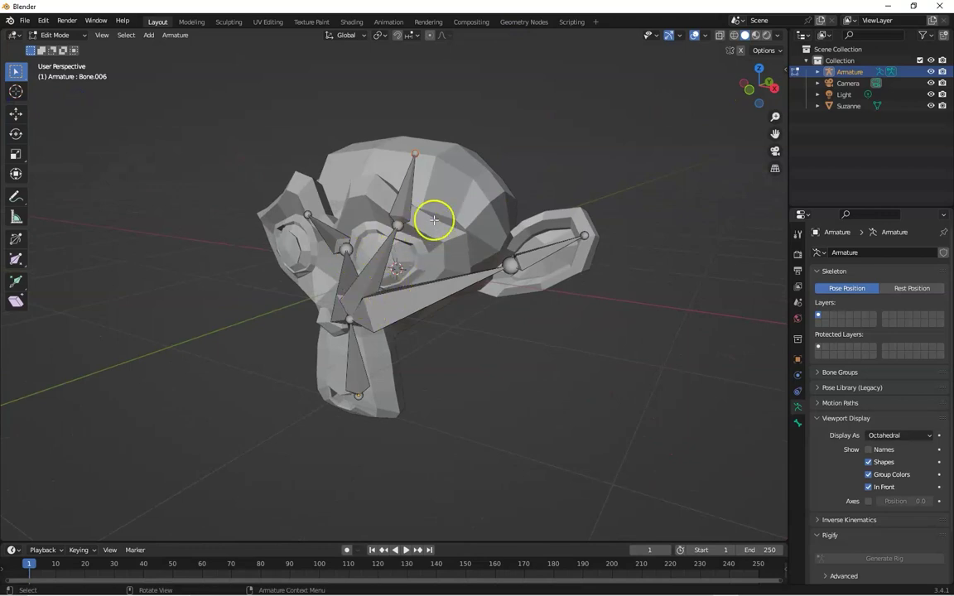
drag(750, 106, 759, 93)
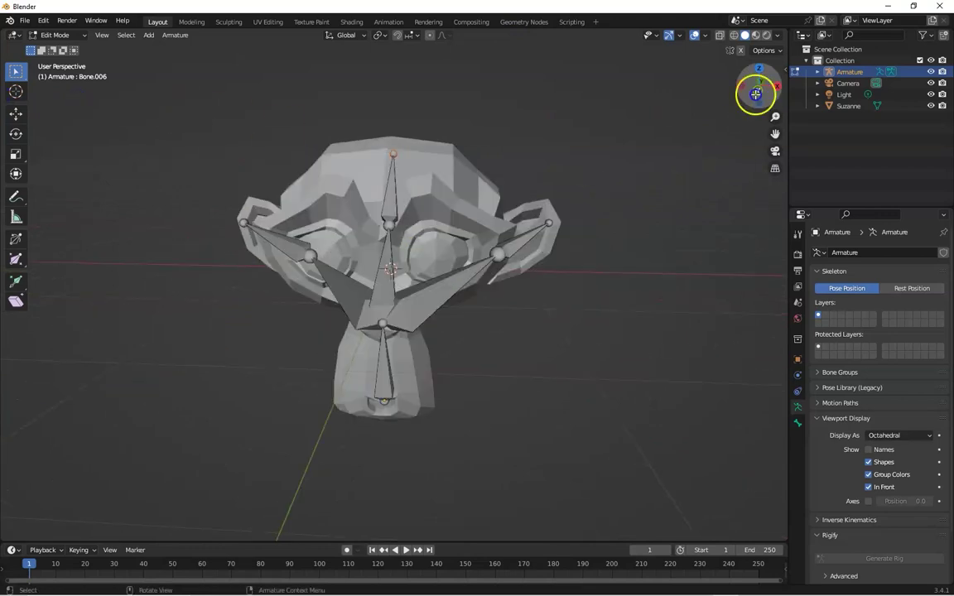
click(73, 37)
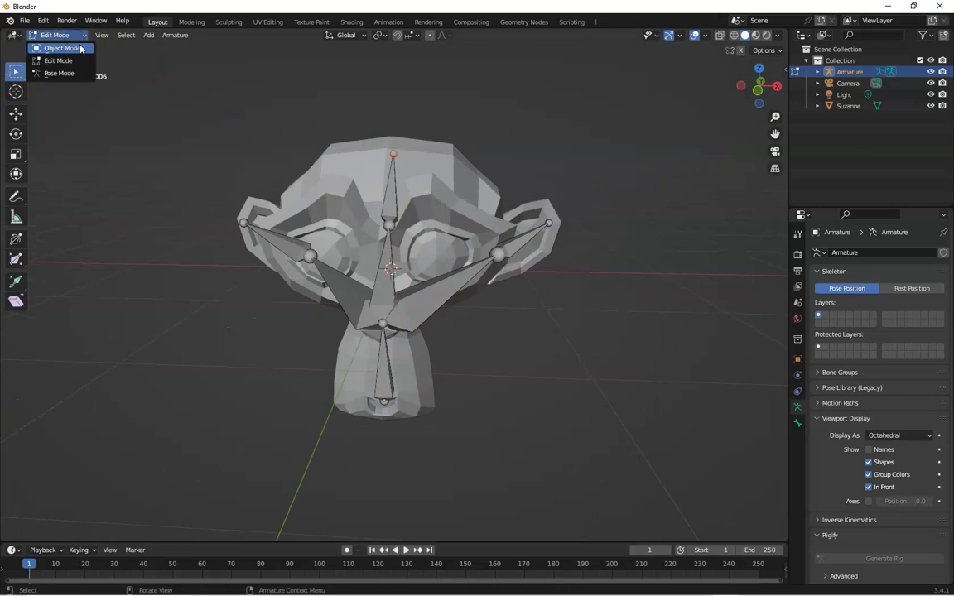
click(58, 36)
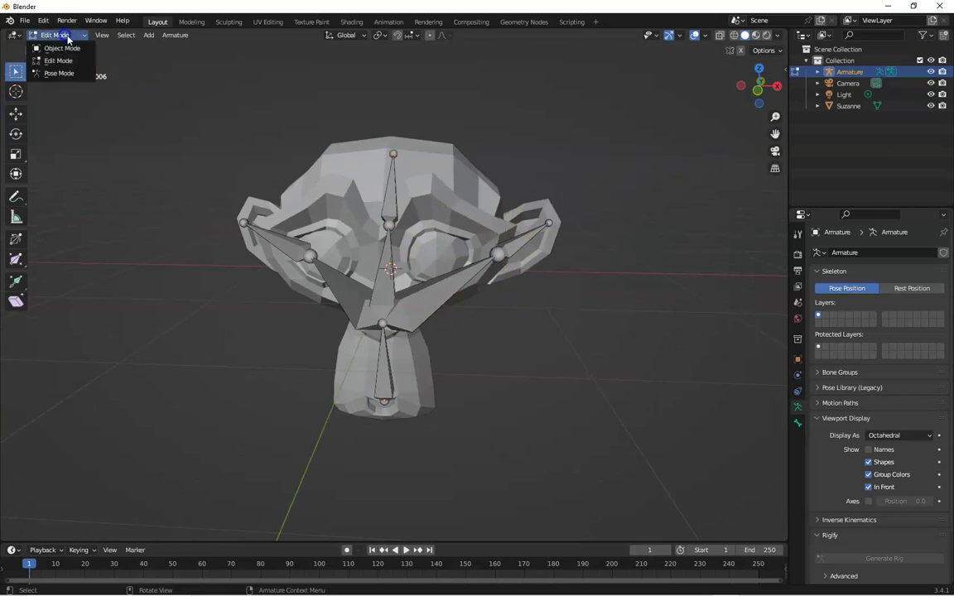
- In Object Mode, select Suzanne, then Shift-select the armature as the active object
click(70, 48)
click(421, 165)
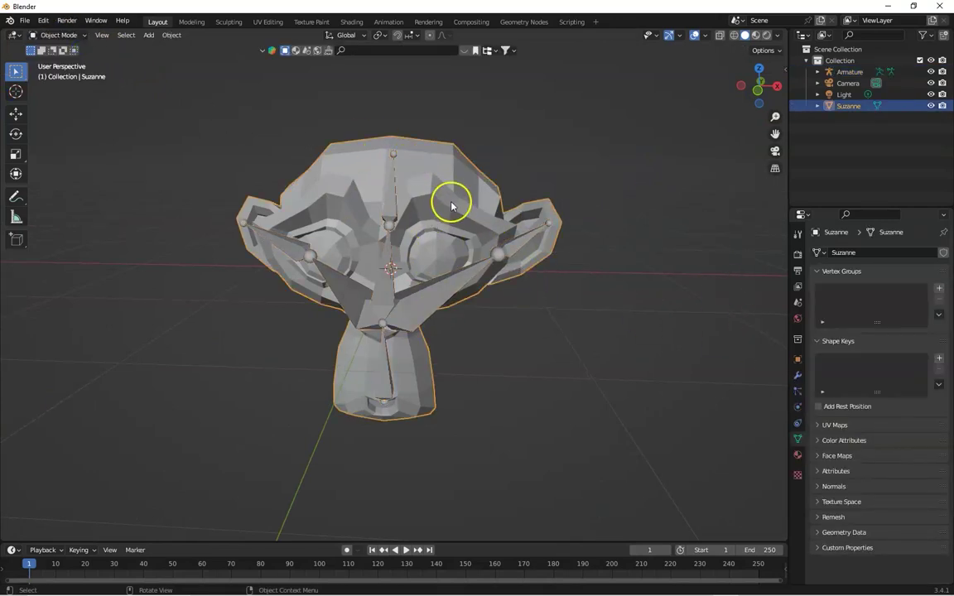
click(798, 380)
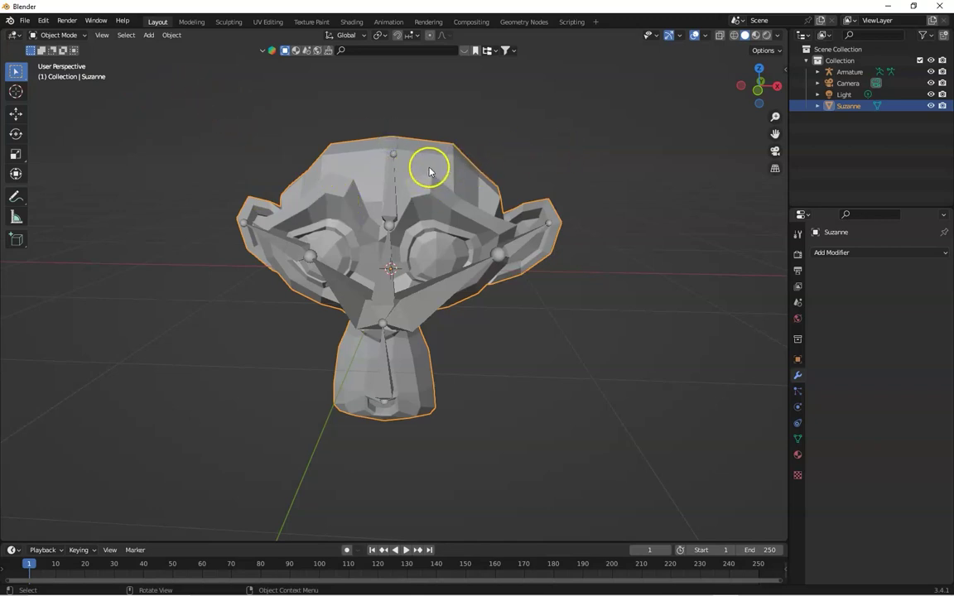
shift+click(390, 209)
right_click(399, 210)
click(316, 265)
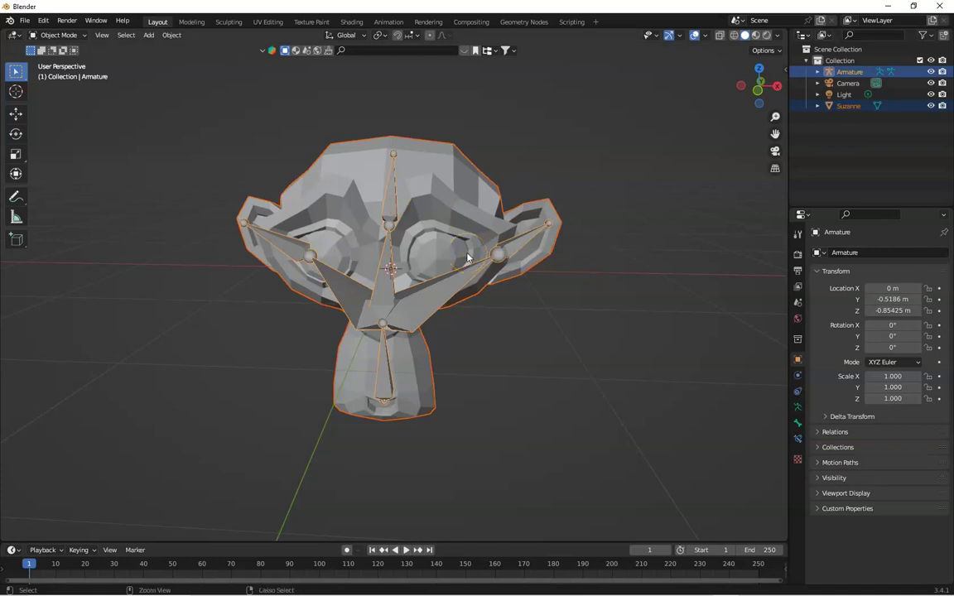
- Parent Suzanne to the armature with Ctrl+P > Armature Deform With Automatic Weights
key(ctrl+p)
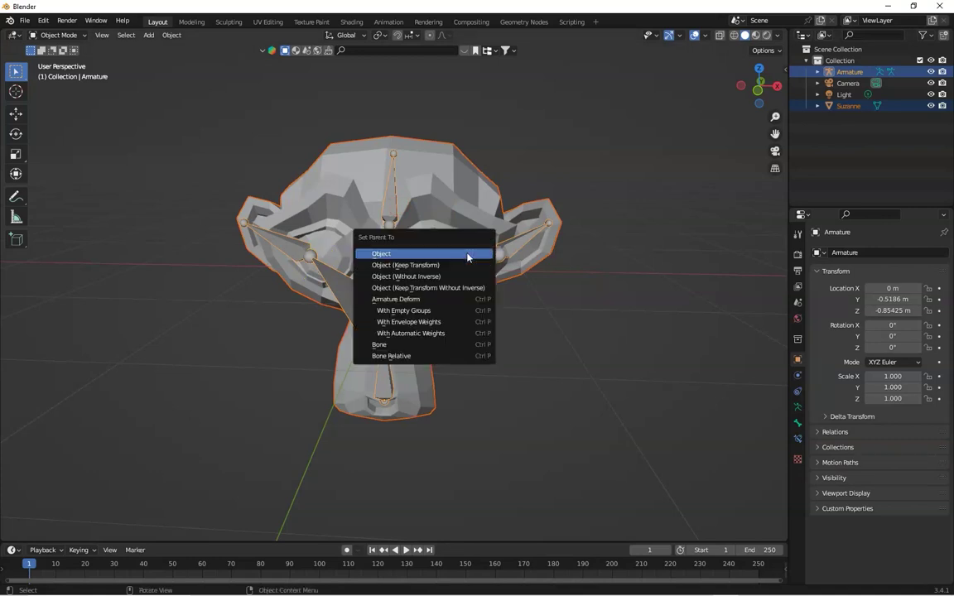
click(402, 334)
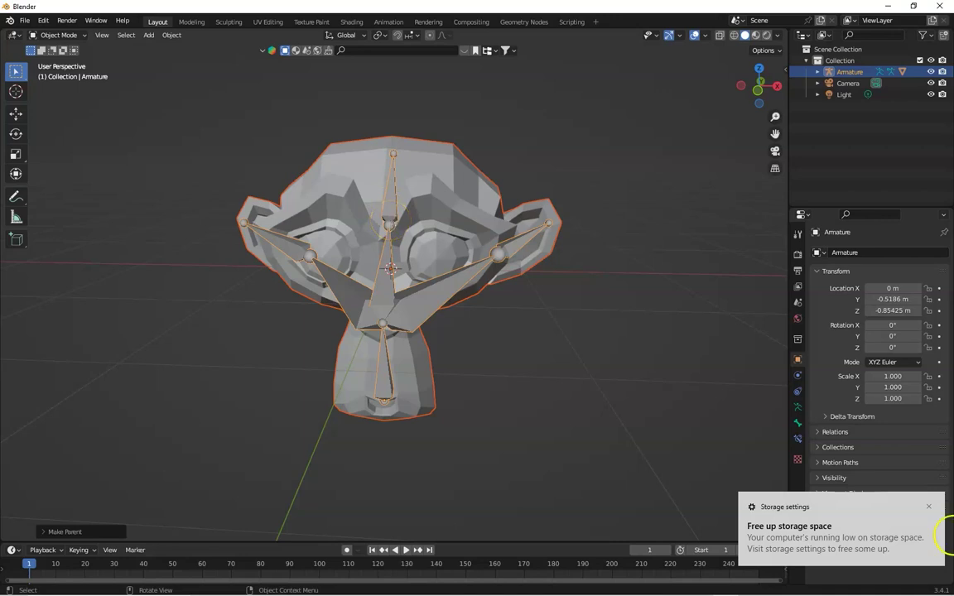
- Review Suzanne's vertex groups Bone through Bone.006, then select the armature rig
click(930, 507)
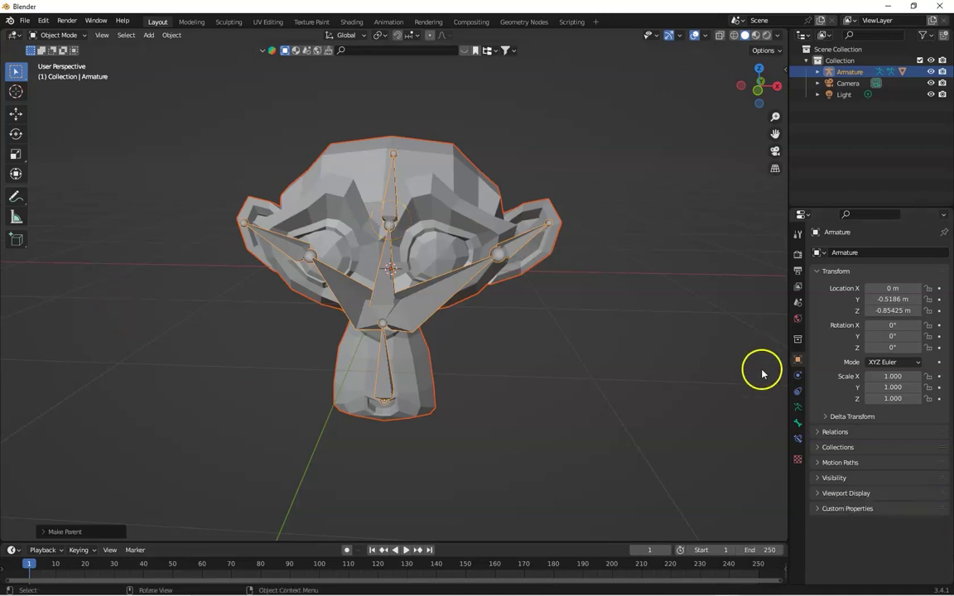
click(461, 187)
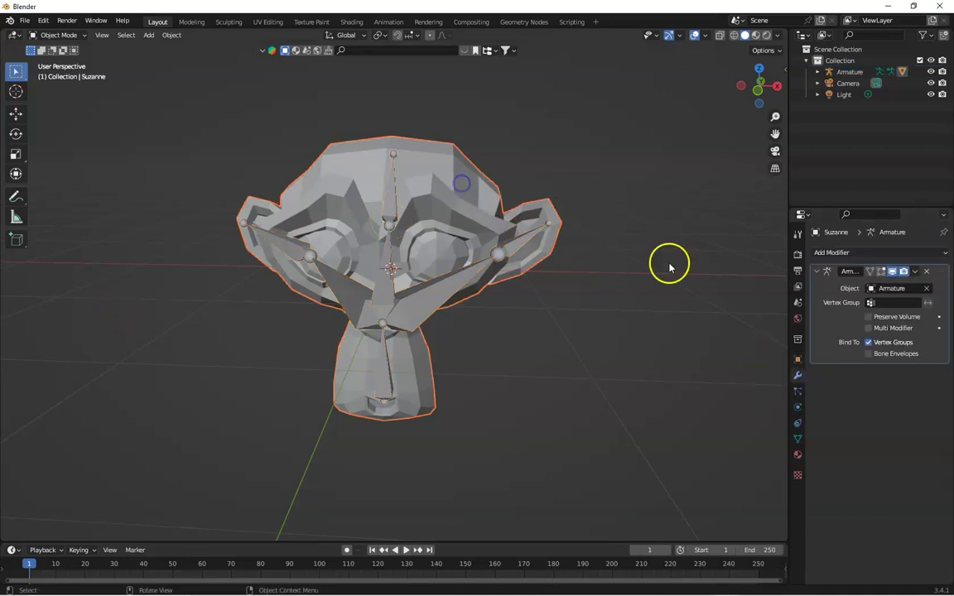
click(798, 439)
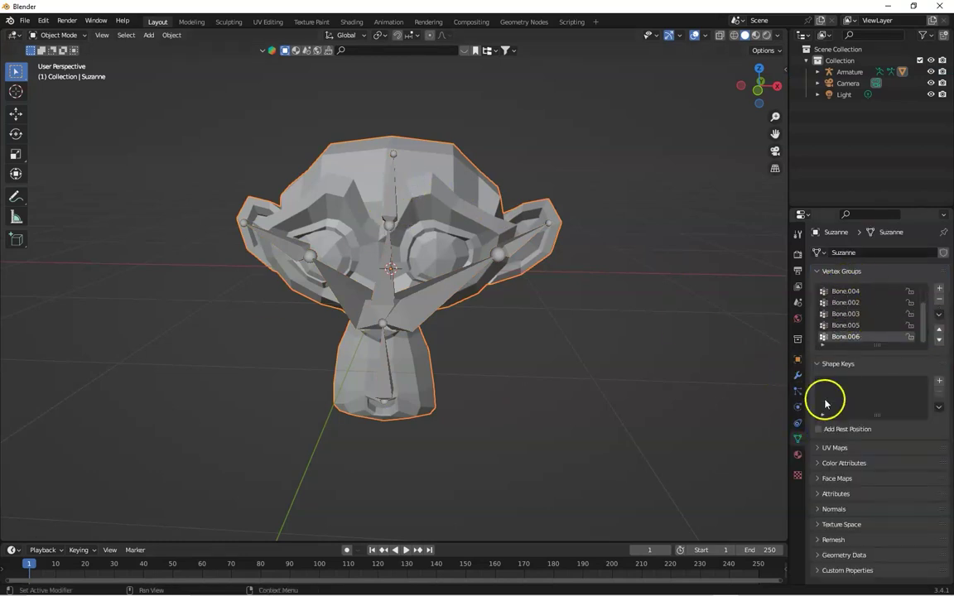
drag(929, 329, 929, 316)
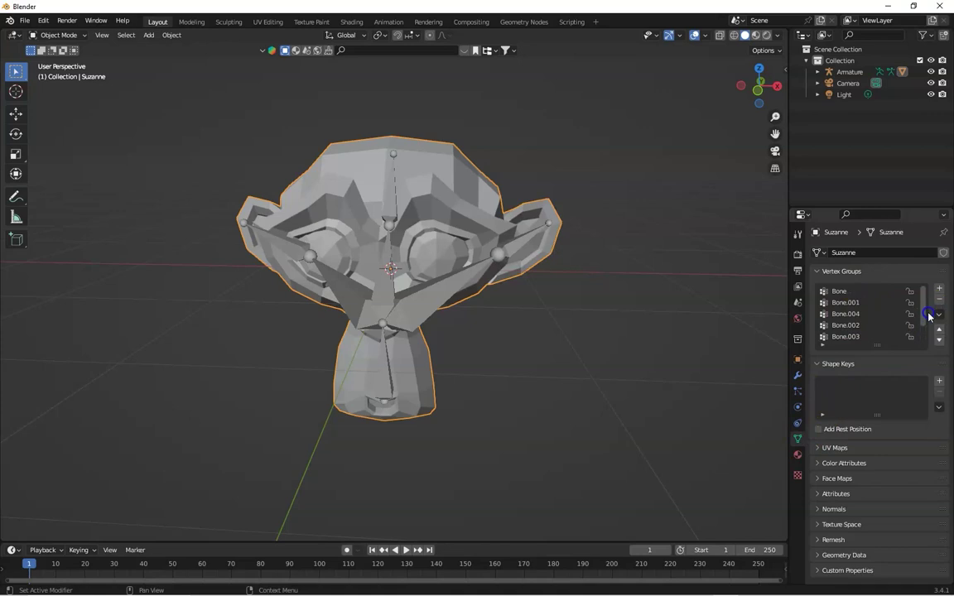
click(836, 290)
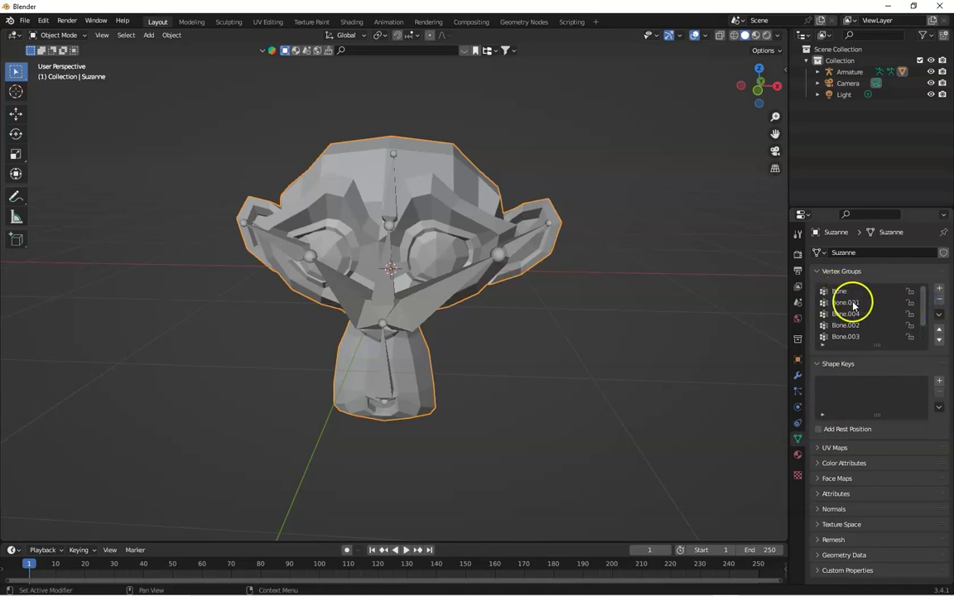
click(939, 301)
scroll(861, 328, down, 2)
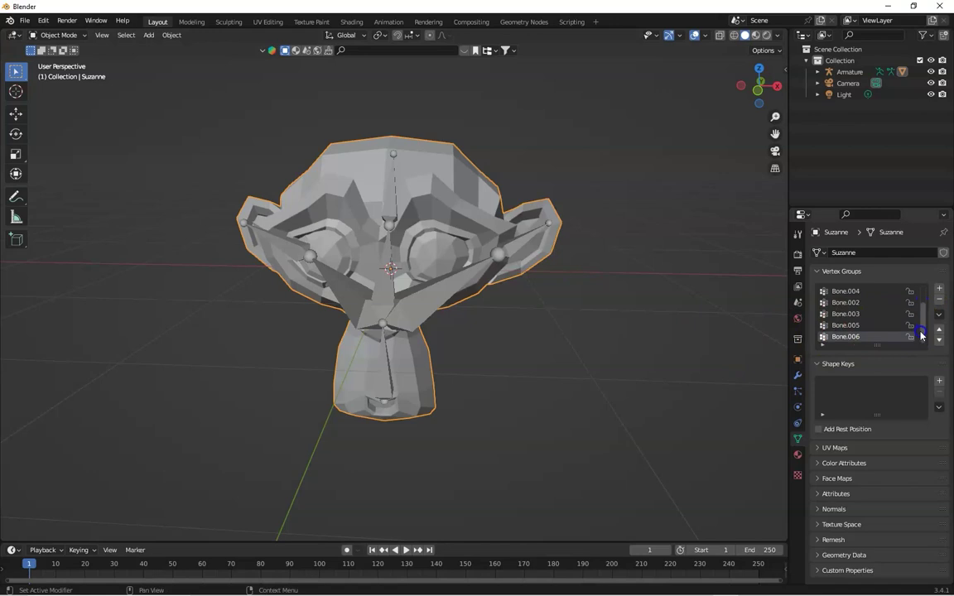
click(392, 303)
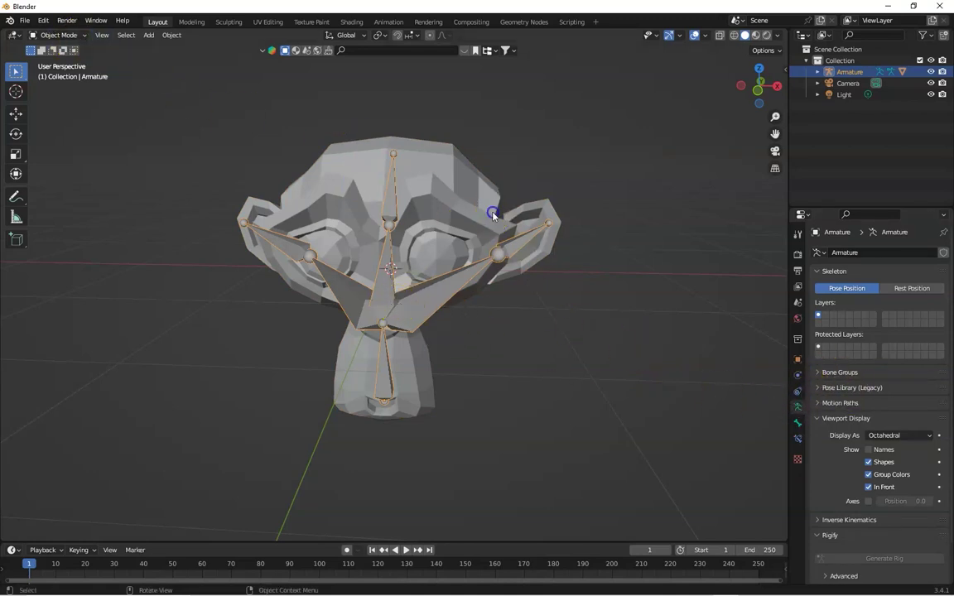
- Select Suzanne and enable Preserve Volume in its Armature modifier, widening the Properties panel first
click(484, 189)
click(798, 375)
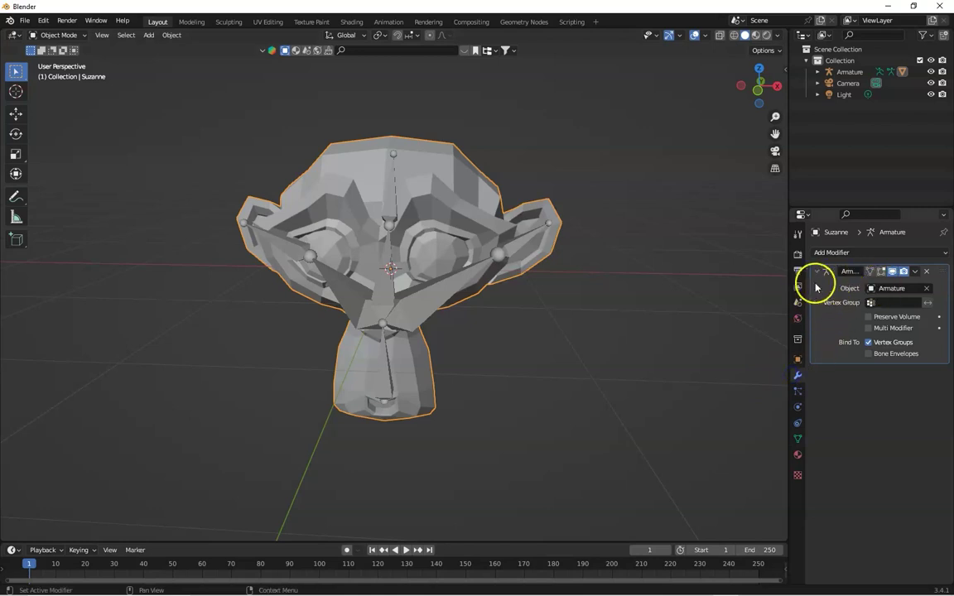
drag(786, 281, 659, 282)
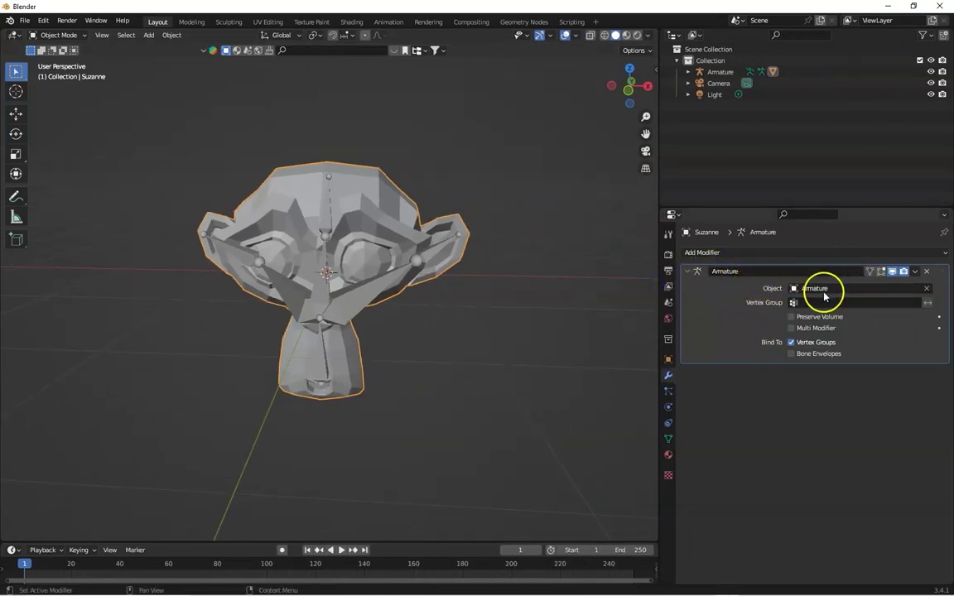
click(792, 317)
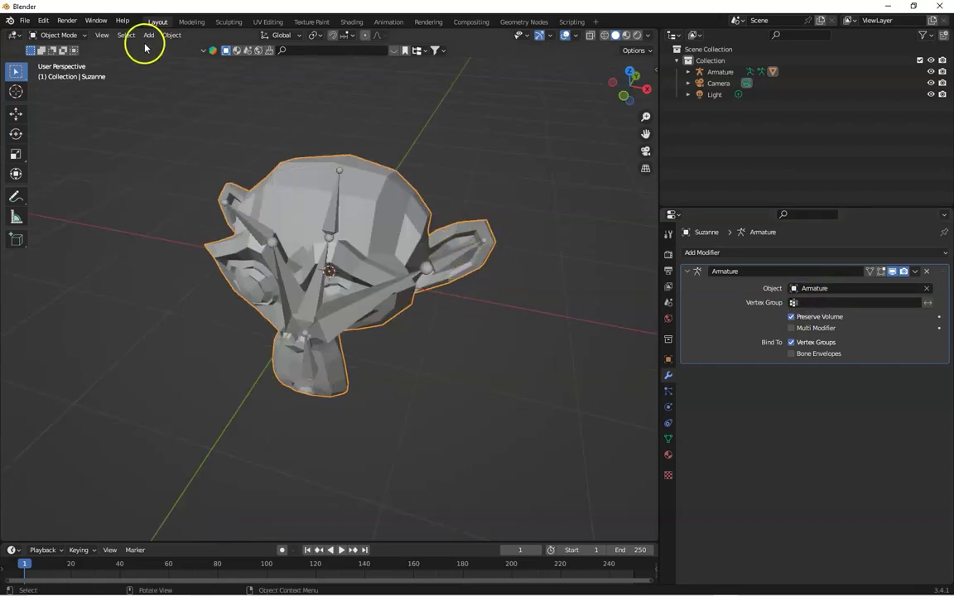
- Select the armature, switch it into Pose Mode, and view the head from the front
click(75, 36)
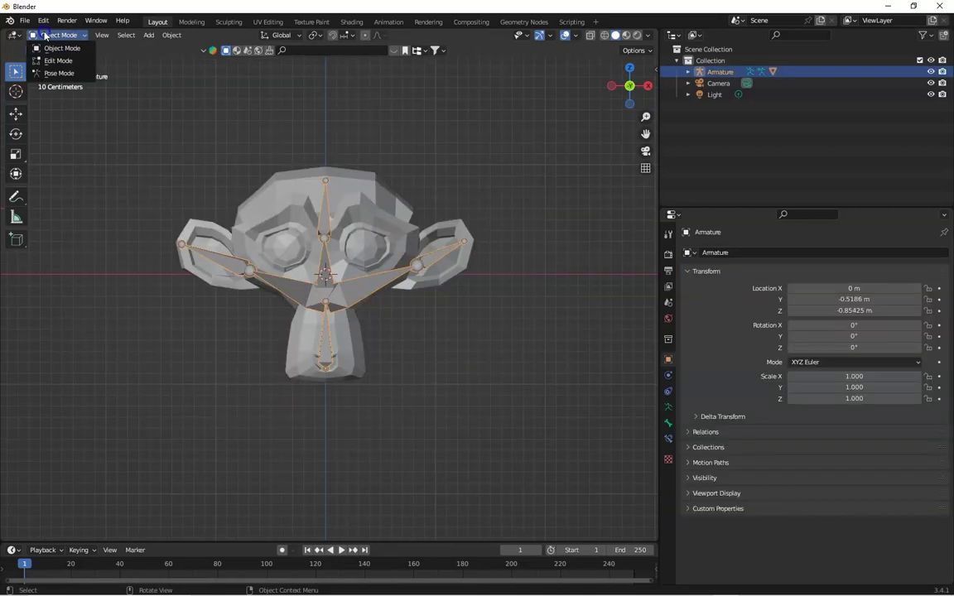
click(260, 232)
drag(625, 82, 472, 210)
drag(622, 81, 596, 107)
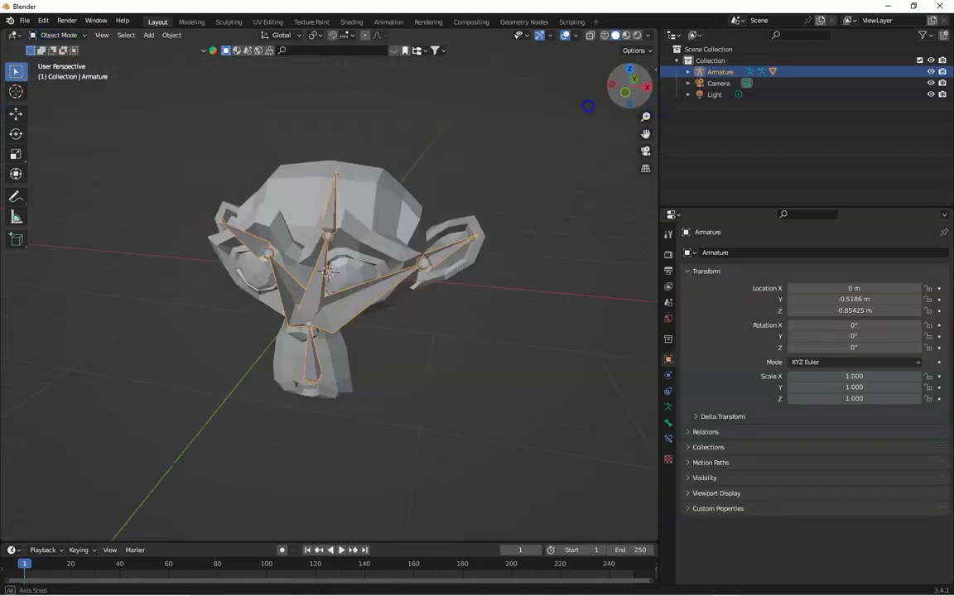
click(71, 37)
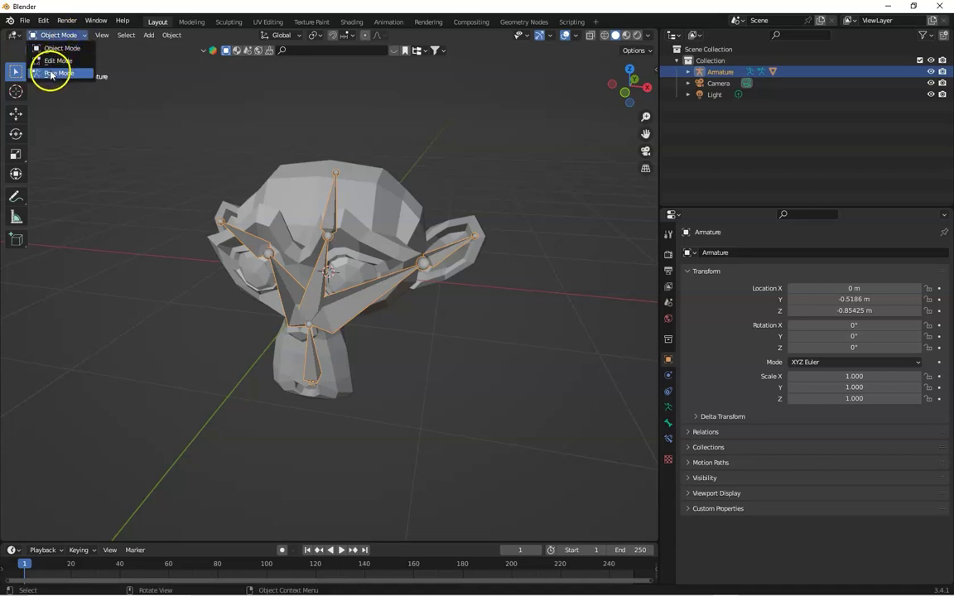
click(48, 72)
drag(619, 82, 603, 101)
key(KP_1)
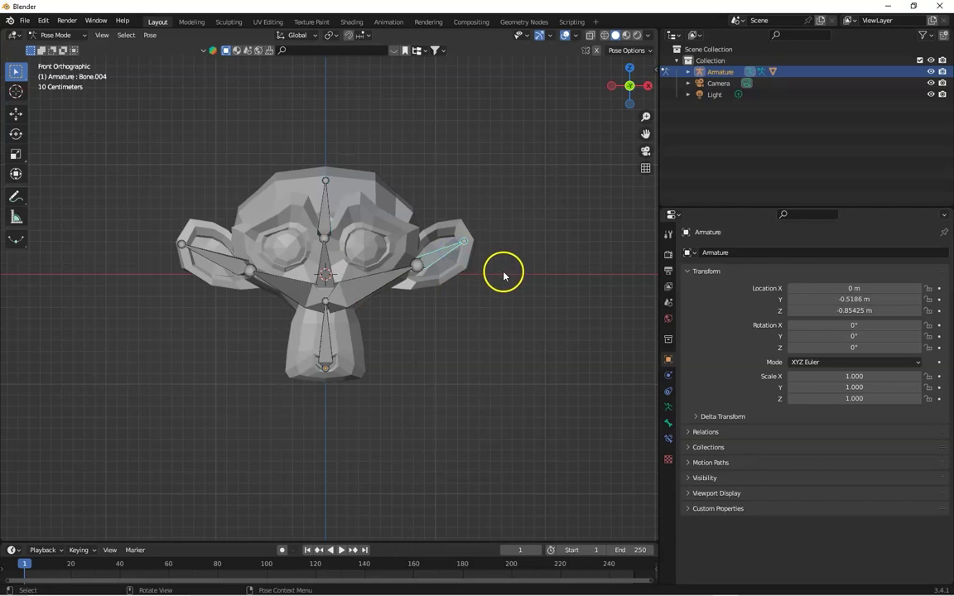
- Rotate the ear bones to pose them, undoing the last Bone.003 ear rotation
key(r)
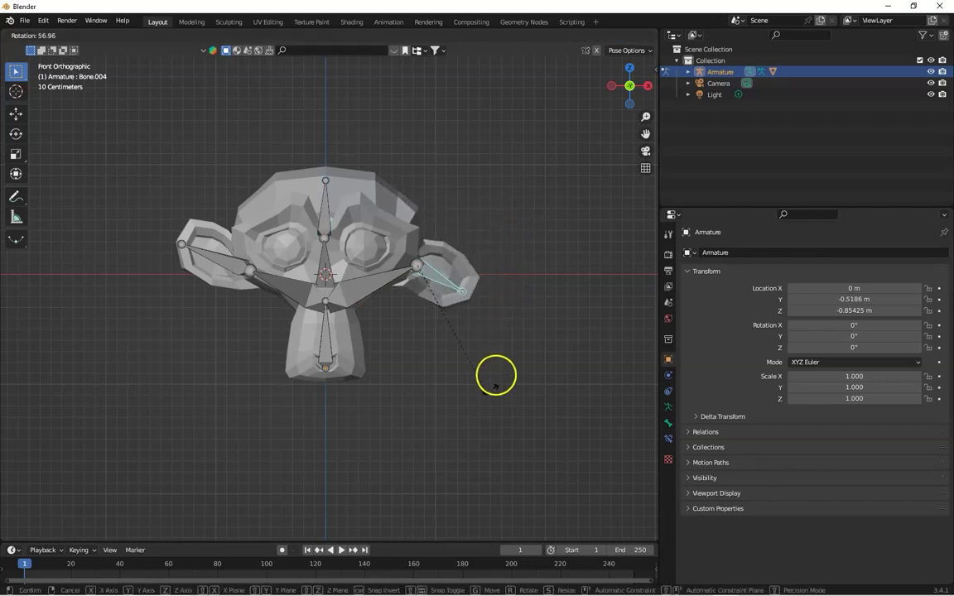
click(571, 302)
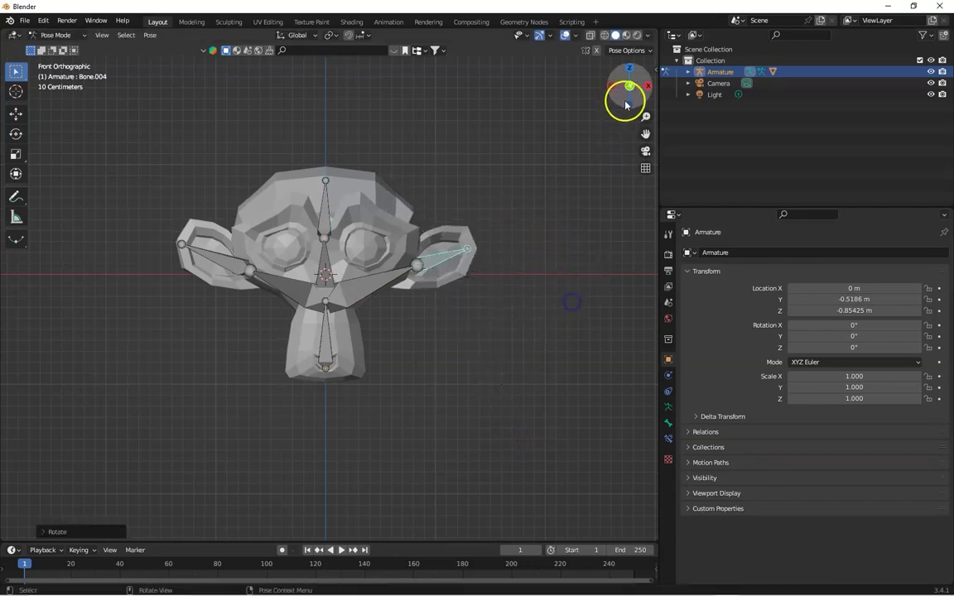
drag(622, 98, 618, 181)
key(r)
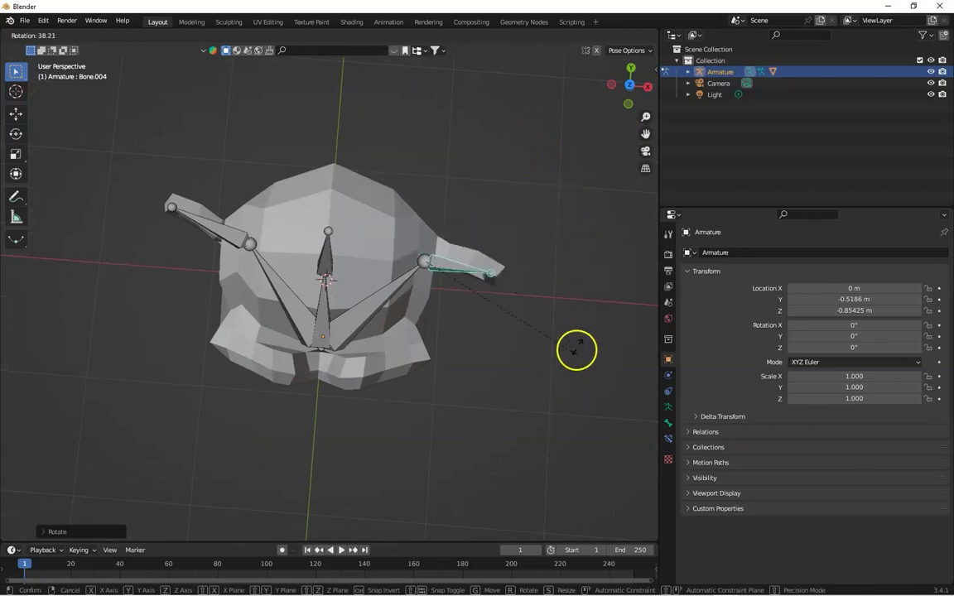
click(586, 202)
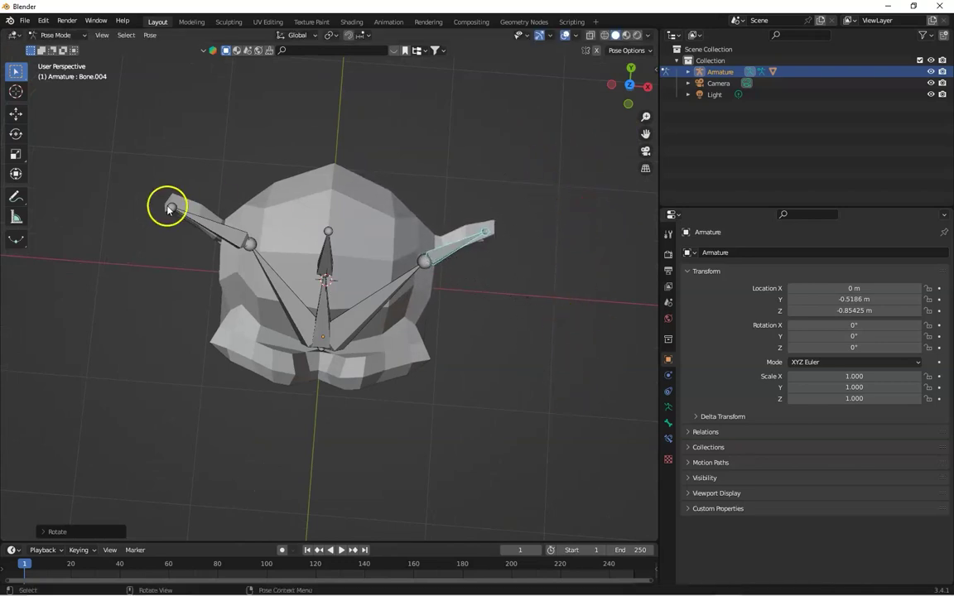
drag(168, 209, 196, 125)
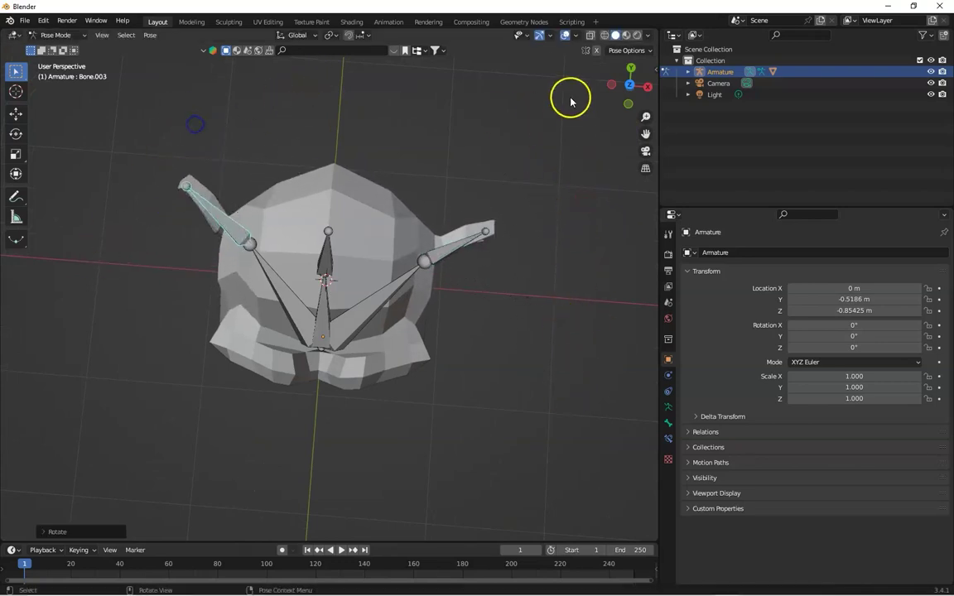
middle_drag(571, 98, 32, 441)
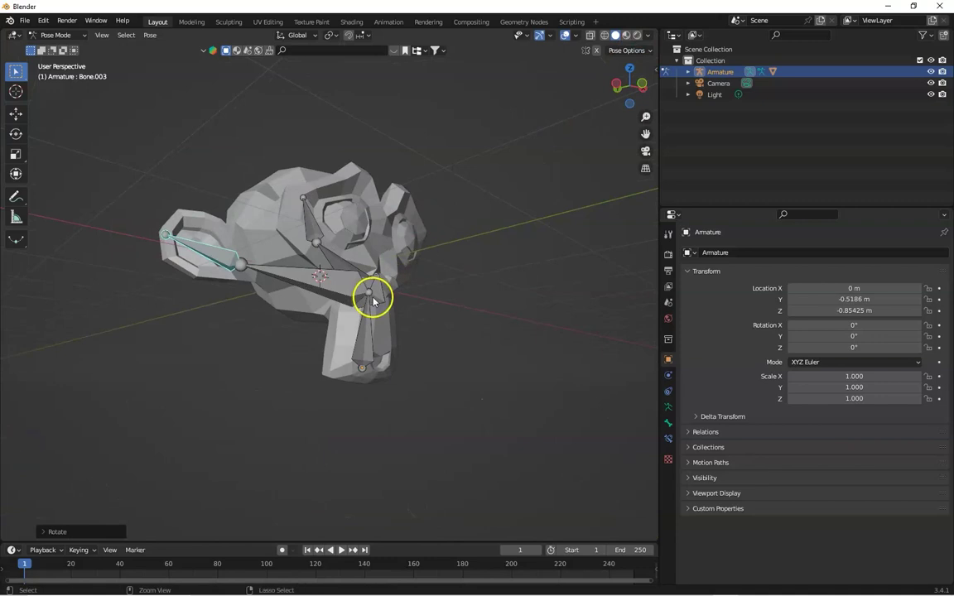
key(ctrl+z)
key(KP_1)
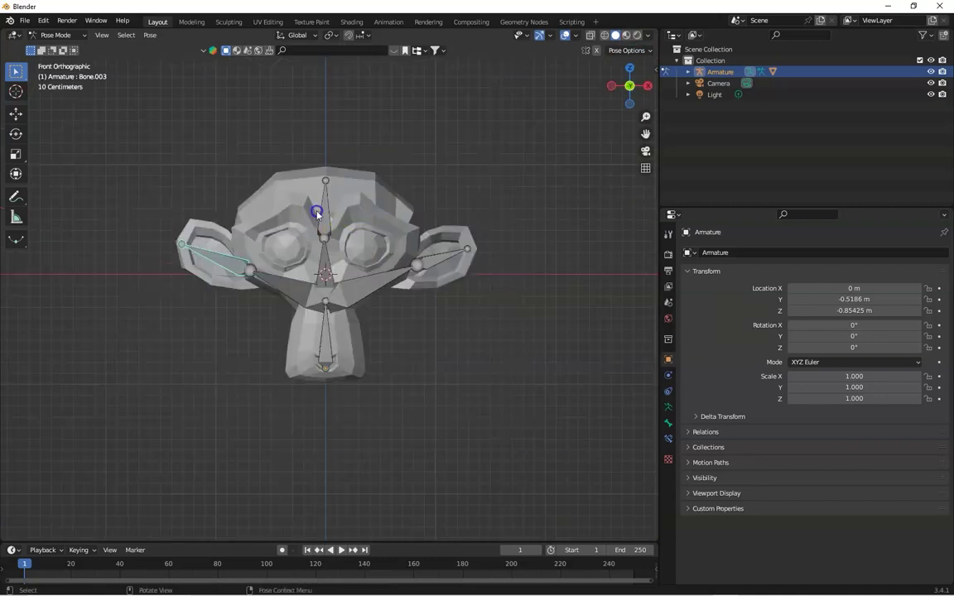
- Test-rotate the forehead and chin bones, cancelling each rotation to keep the rest pose
click(317, 213)
key(r)
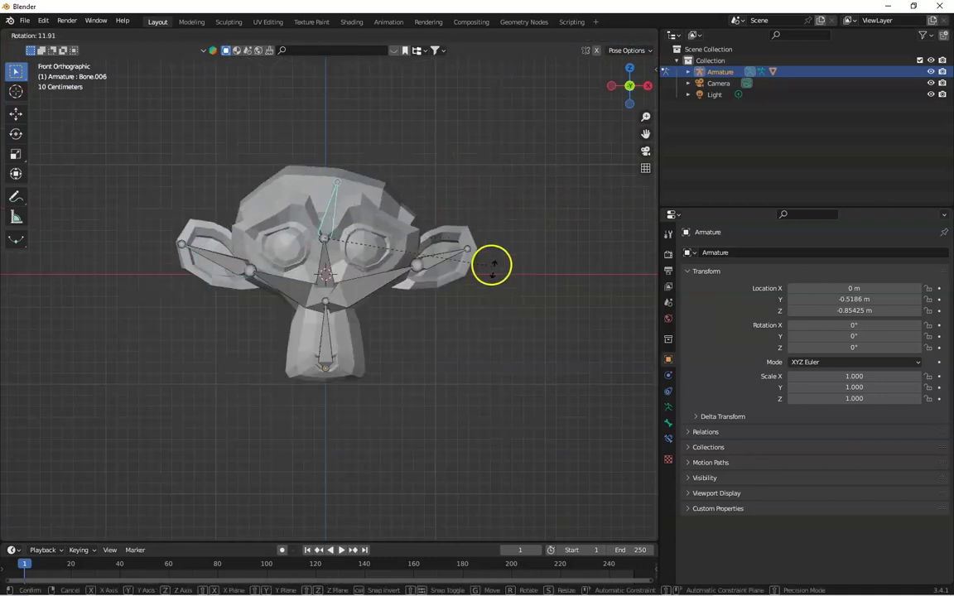
right_click(463, 189)
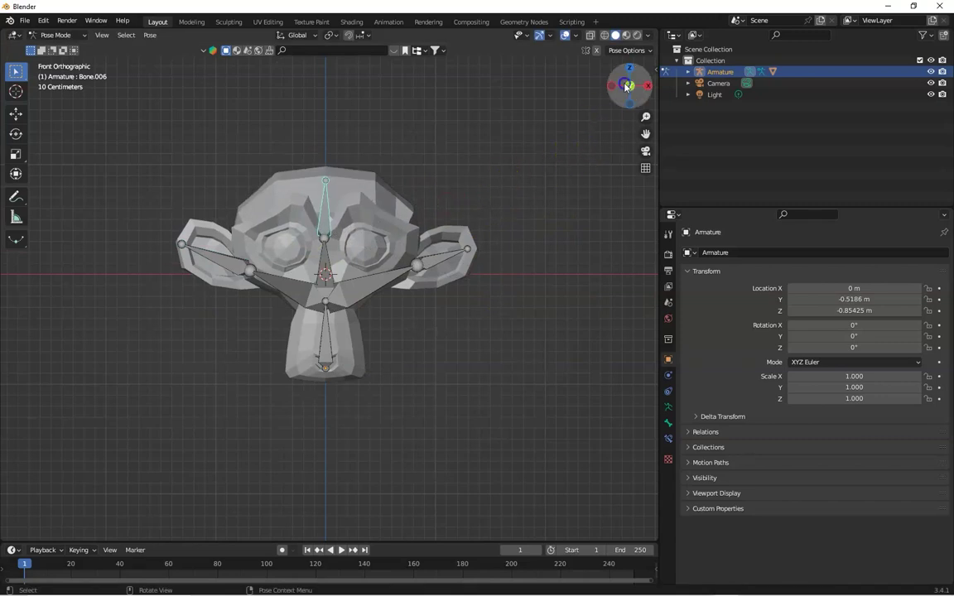
drag(627, 85, 571, 187)
key(r)
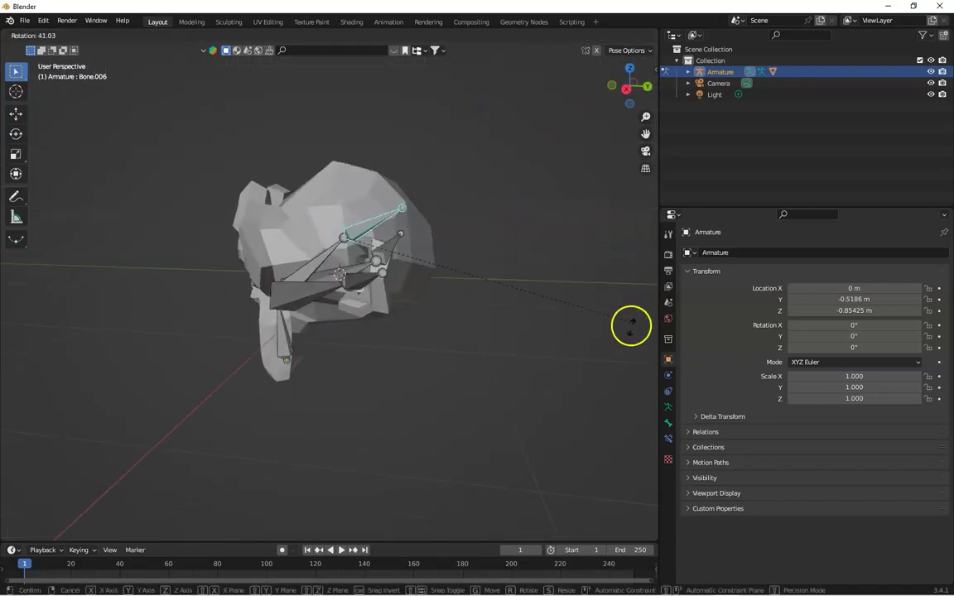
right_click(584, 319)
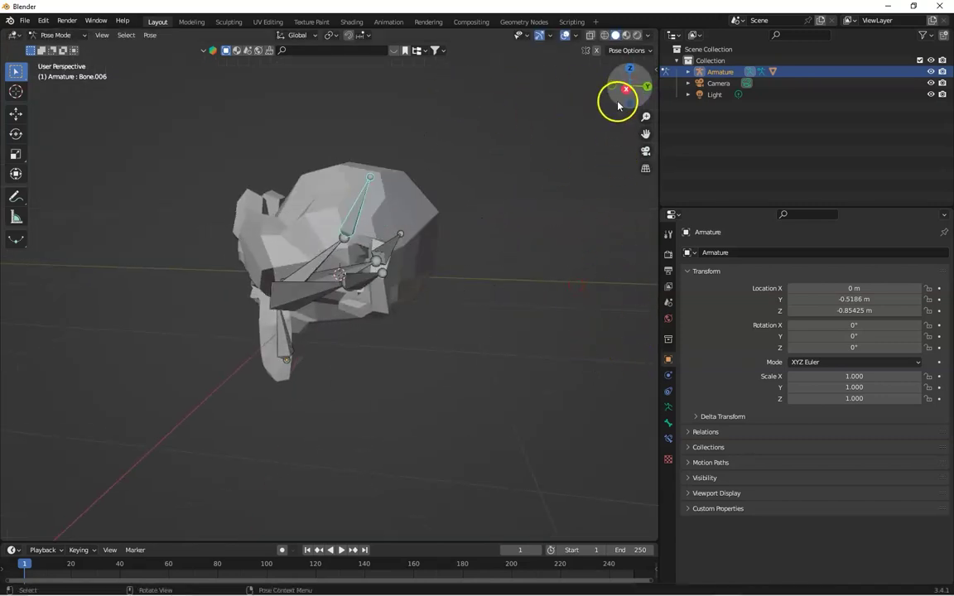
drag(618, 106, 249, 406)
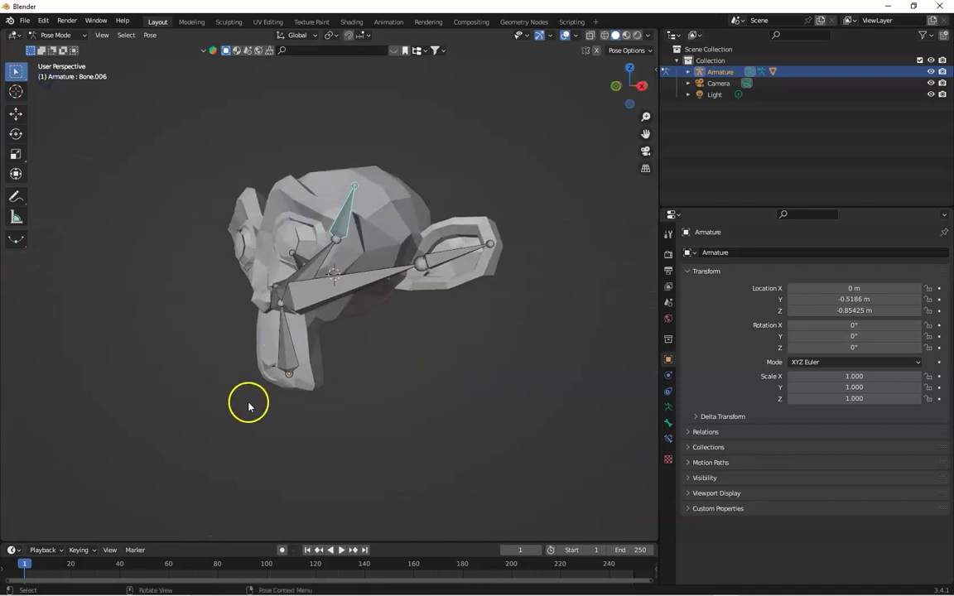
click(269, 340)
key(r)
right_click(275, 480)
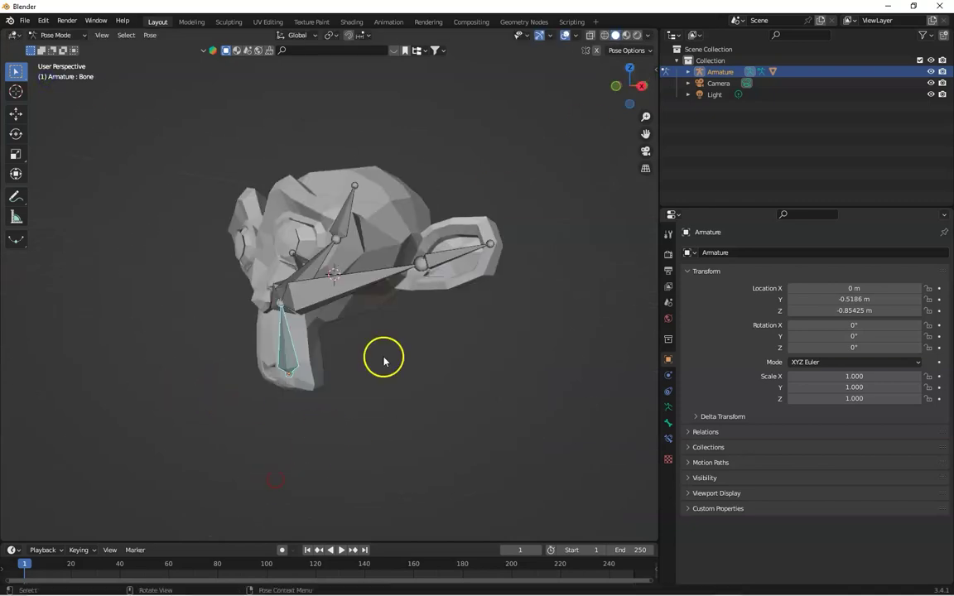
drag(621, 91, 26, 85)
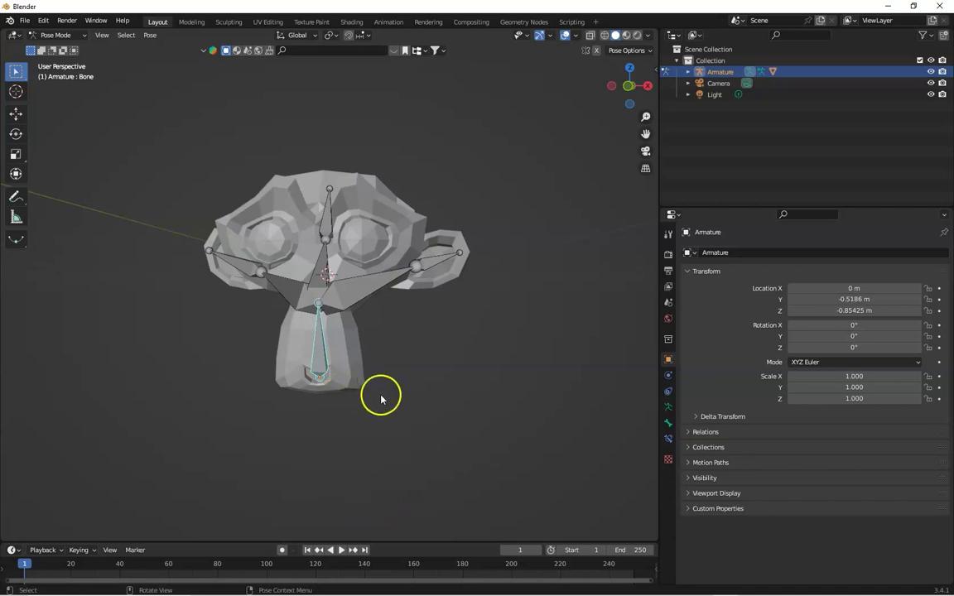
click(366, 264)
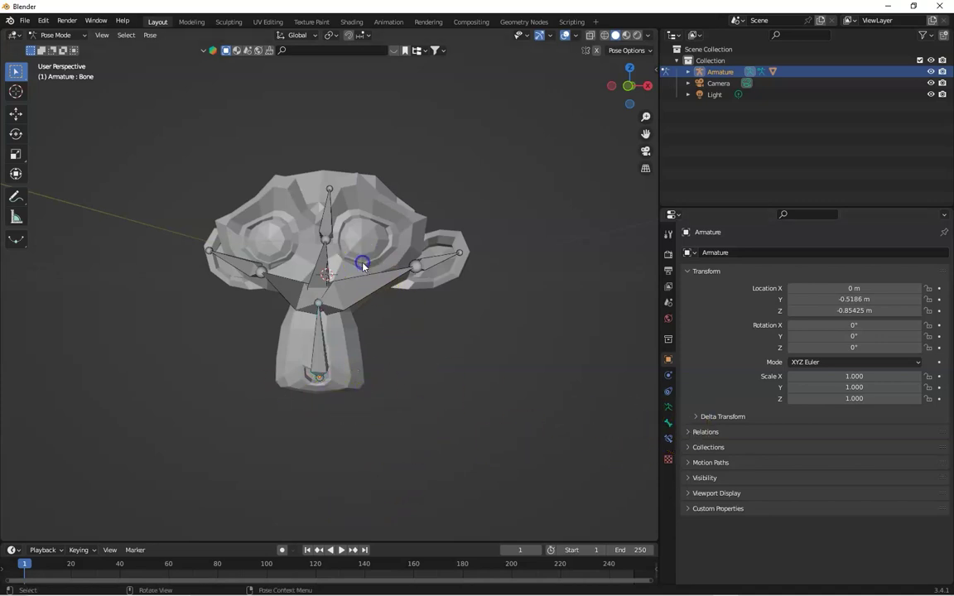
- Return the armature to Object Mode and select Suzanne from a front view
click(73, 35)
click(62, 48)
drag(623, 82, 598, 82)
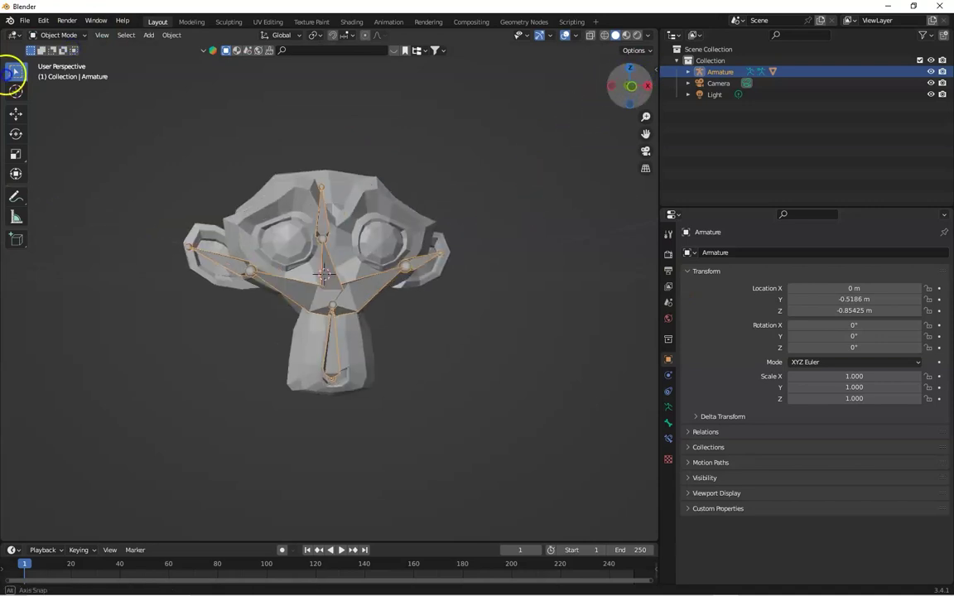
key(KP_1)
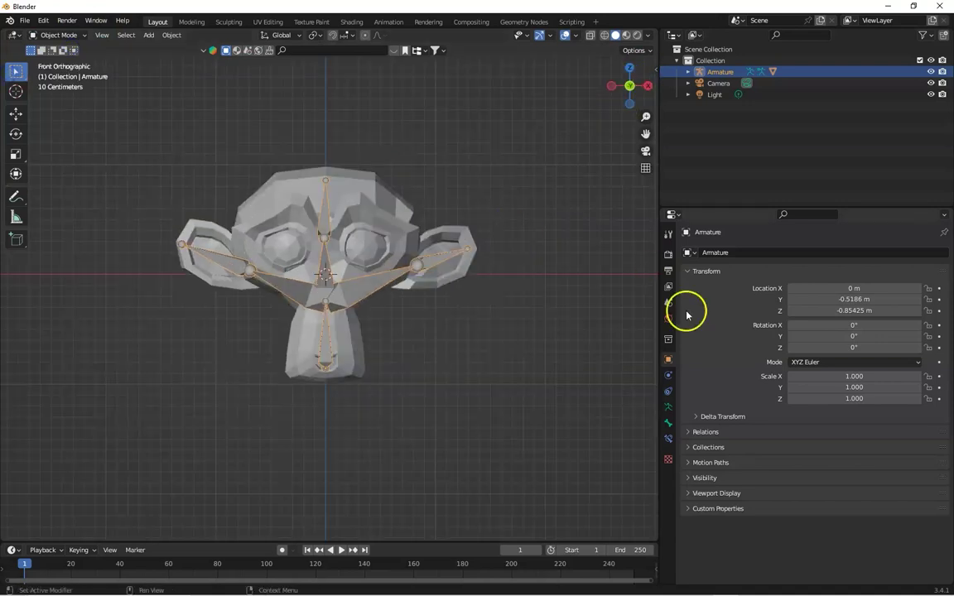
click(371, 180)
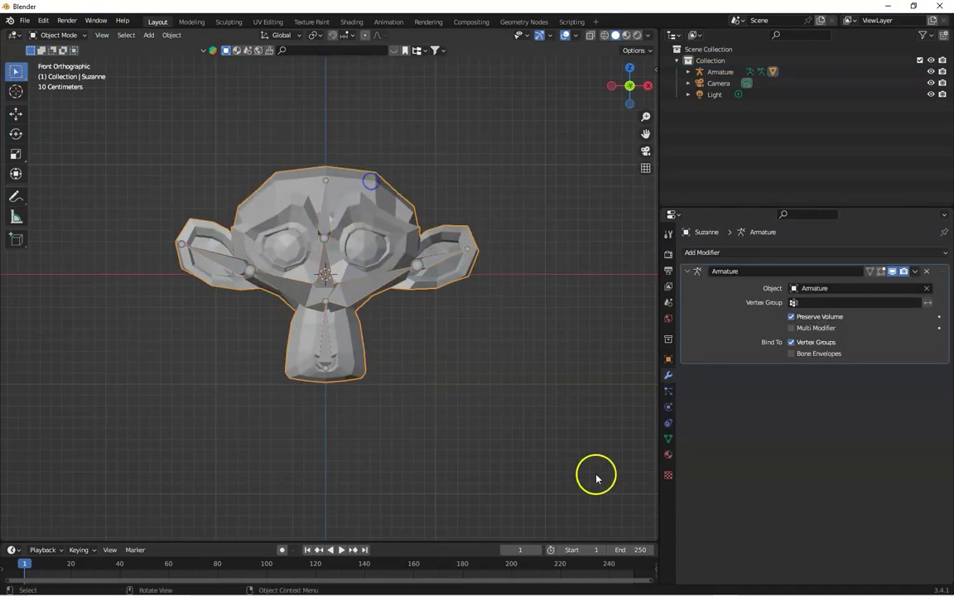
- Add a Subdivision Surface modifier to Suzanne with viewport levels raised to 4
click(739, 254)
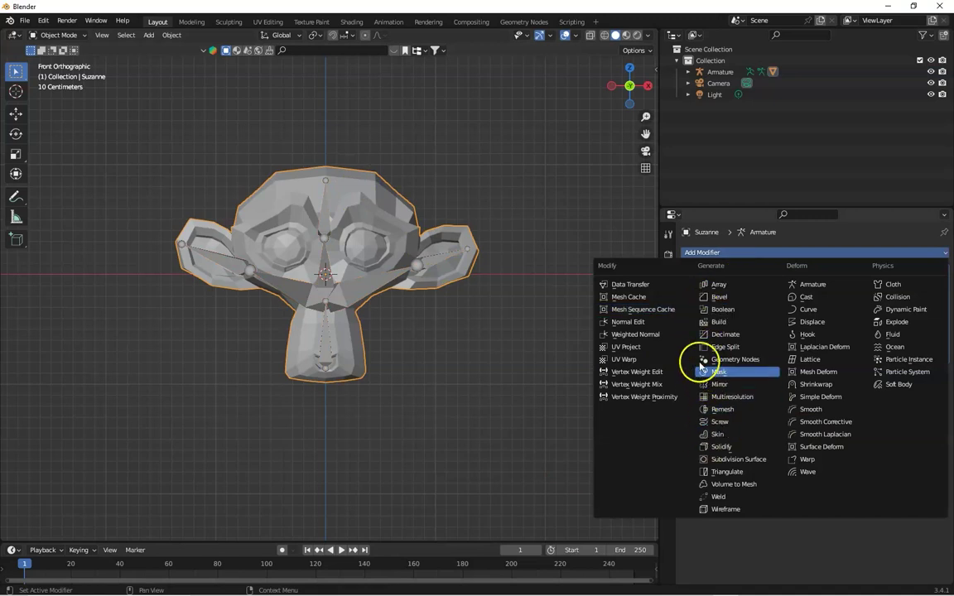
click(733, 459)
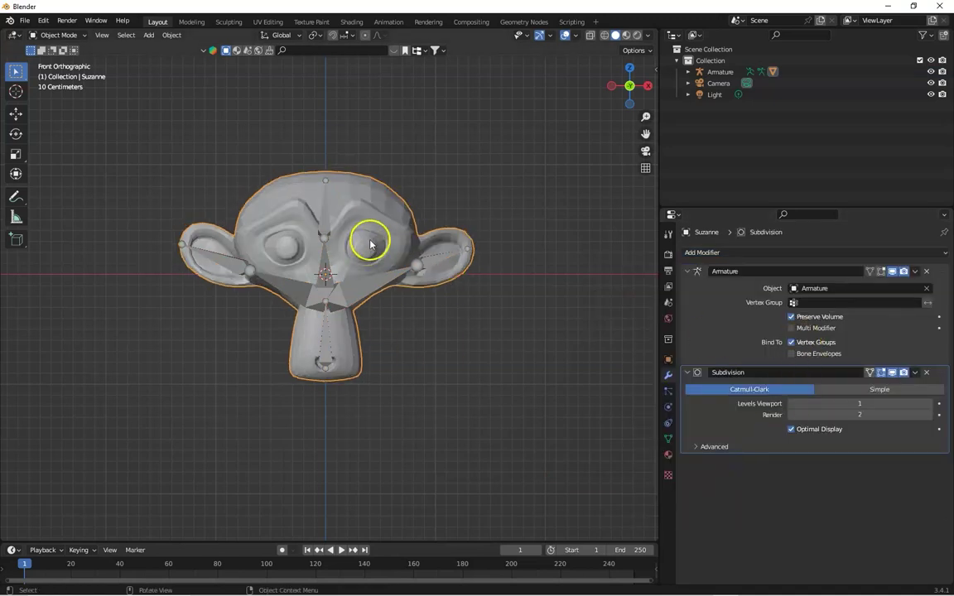
click(930, 403)
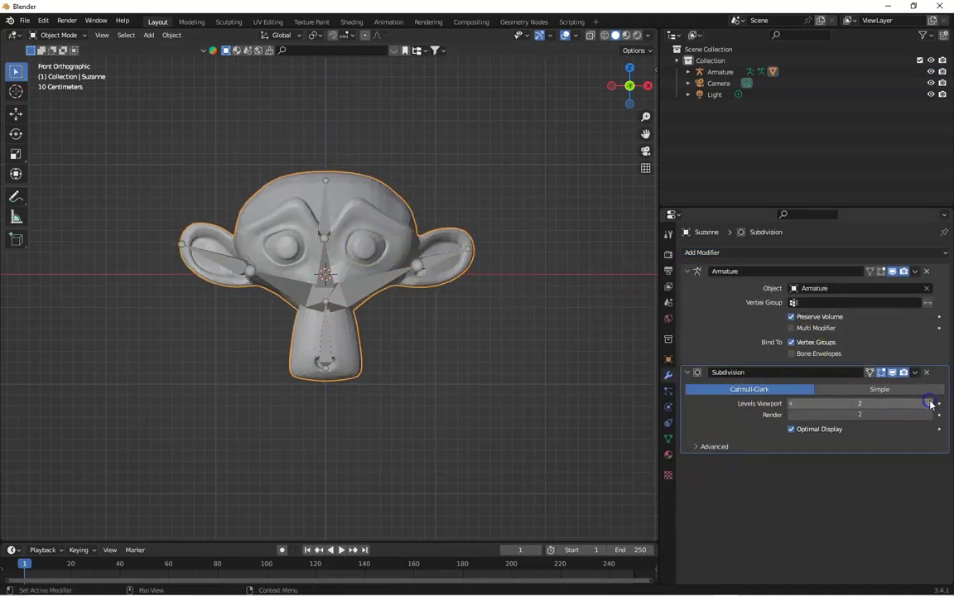
click(930, 404)
click(930, 403)
- Select the armature object again and bring up the interaction mode list
click(60, 35)
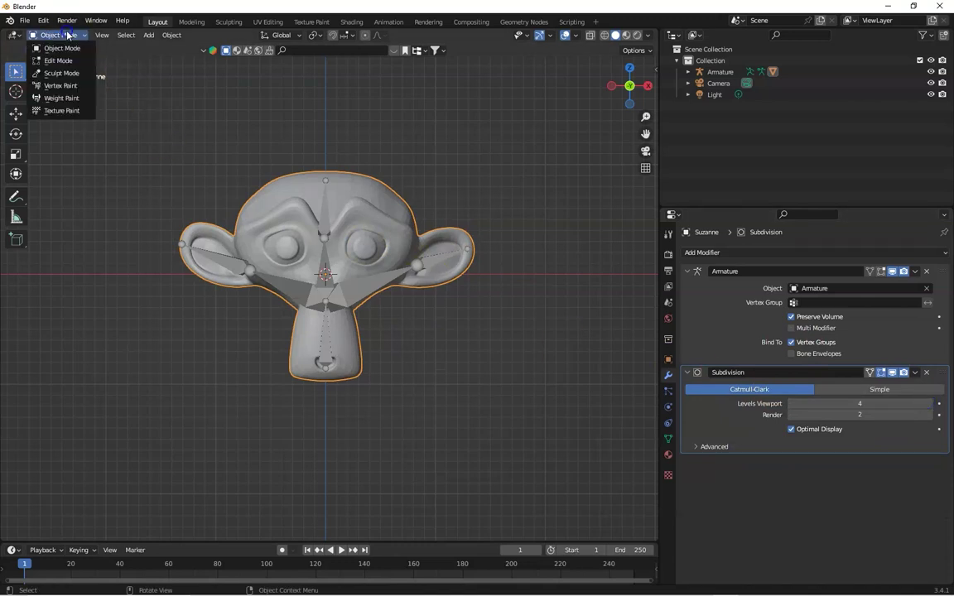
click(327, 190)
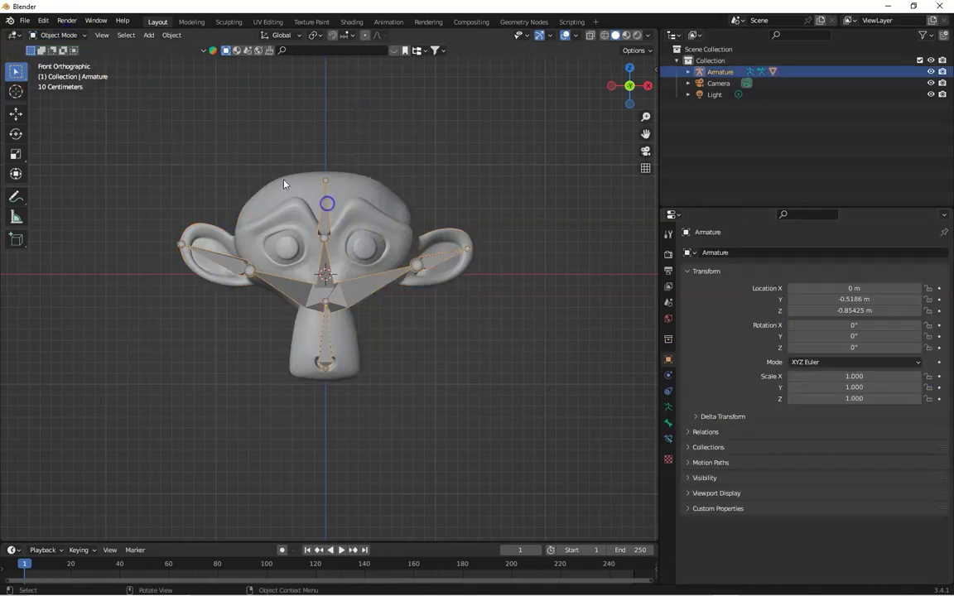
click(80, 36)
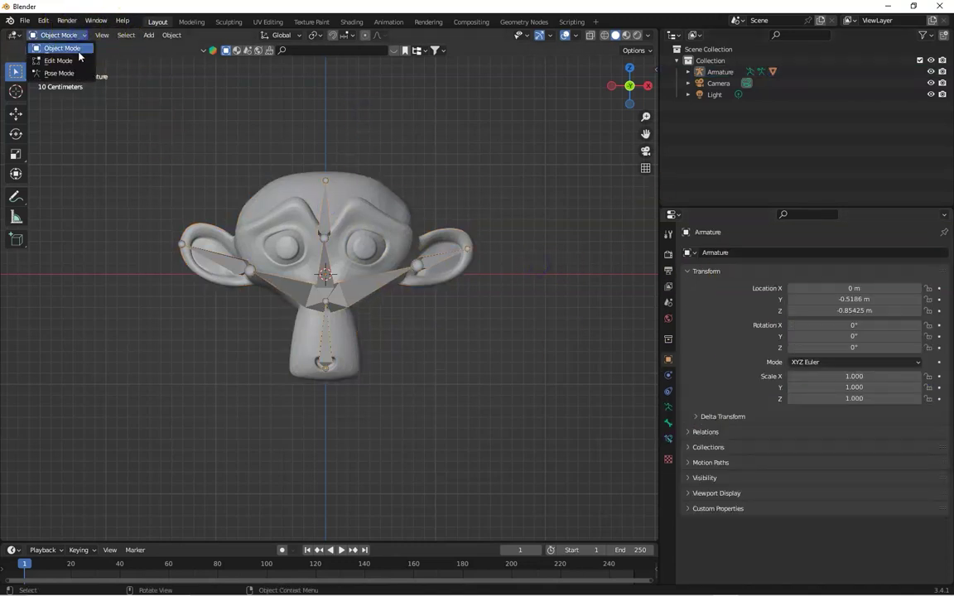
- Move Suzanne's Subdivision modifier above the Armature modifier in the stack
click(354, 195)
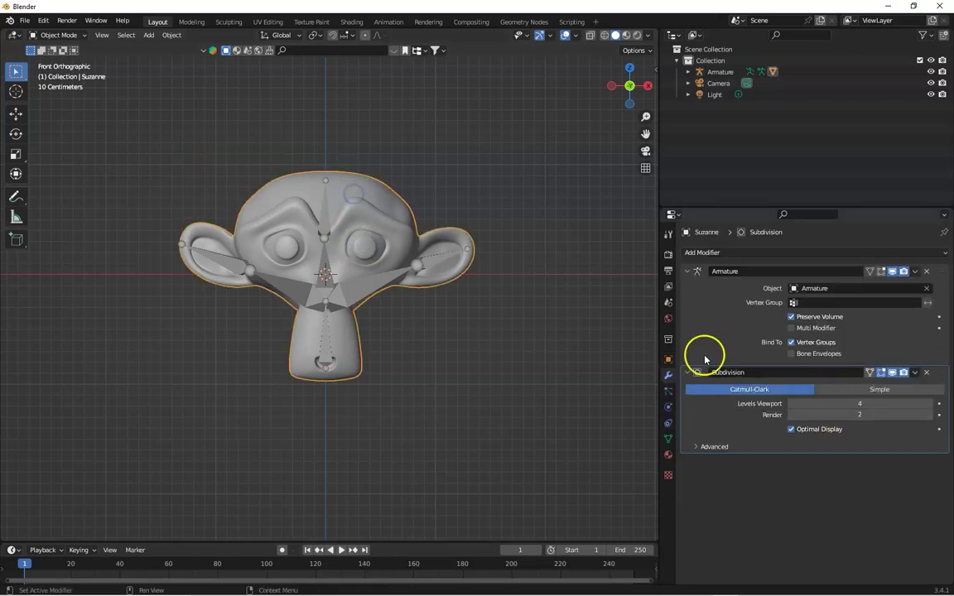
drag(944, 372, 939, 271)
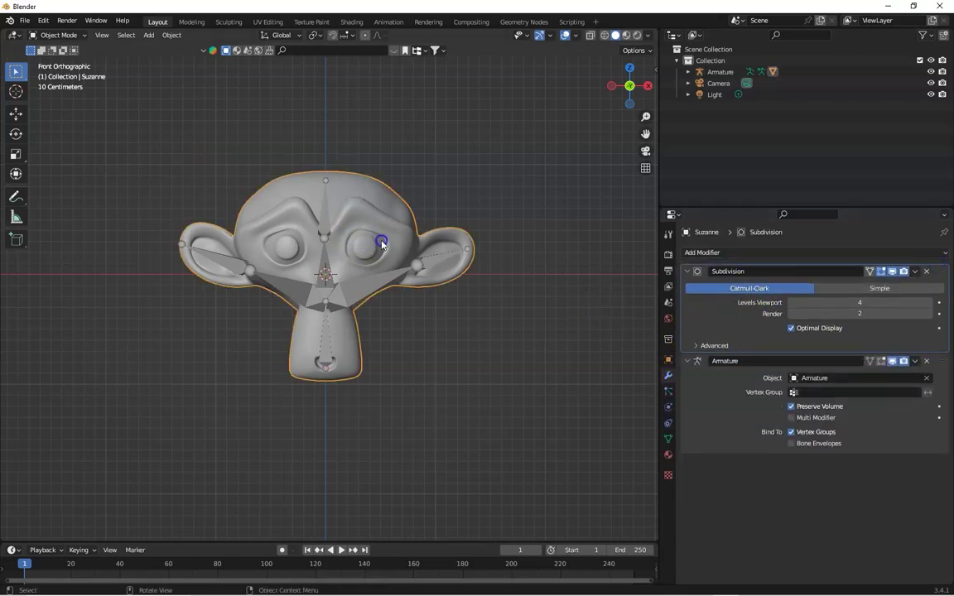
click(45, 36)
click(291, 287)
- Put the armature in Pose Mode and test-rotate the top head bone and Bone.005
click(320, 289)
click(58, 37)
click(56, 73)
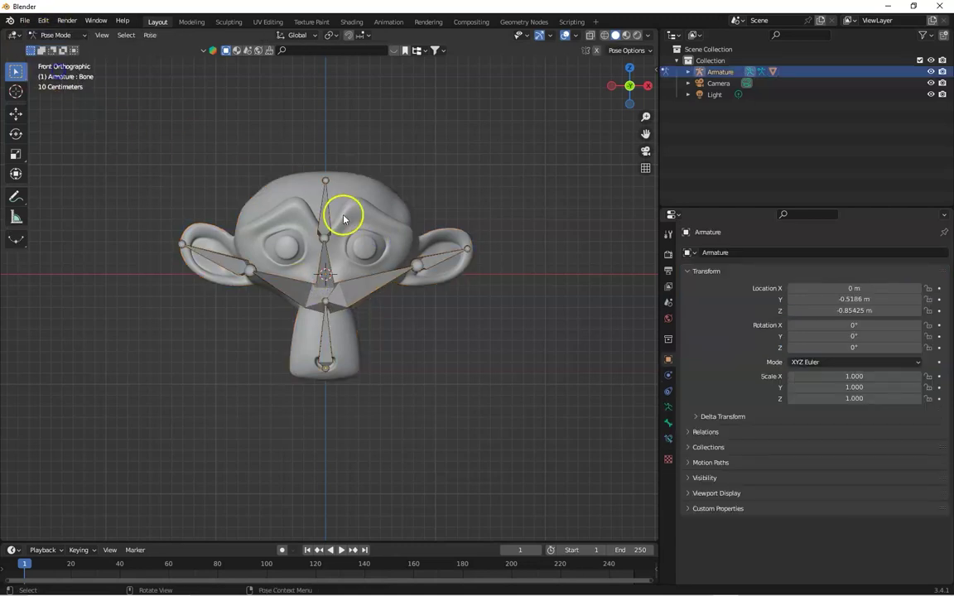
key(r)
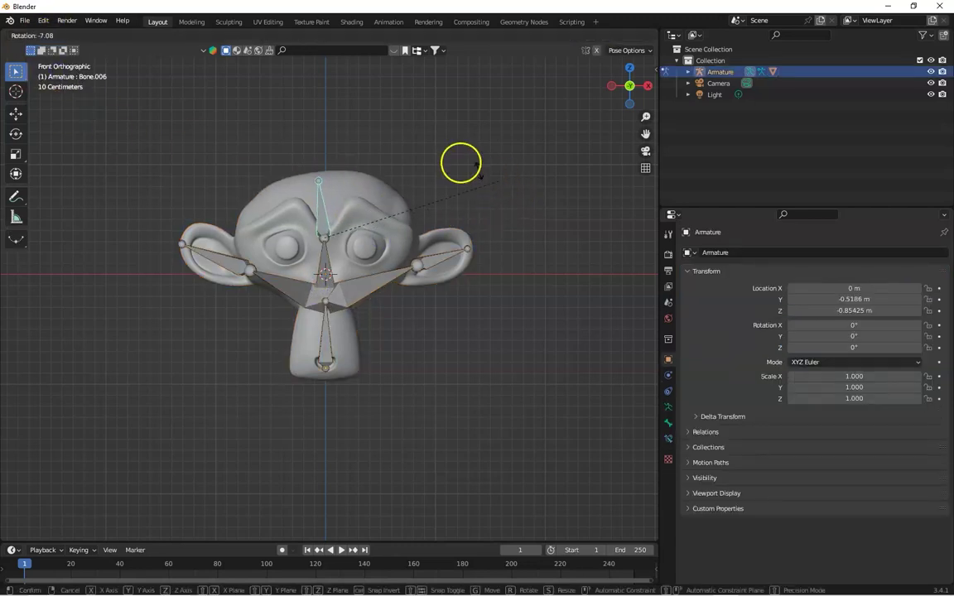
right_click(509, 257)
click(335, 286)
click(321, 254)
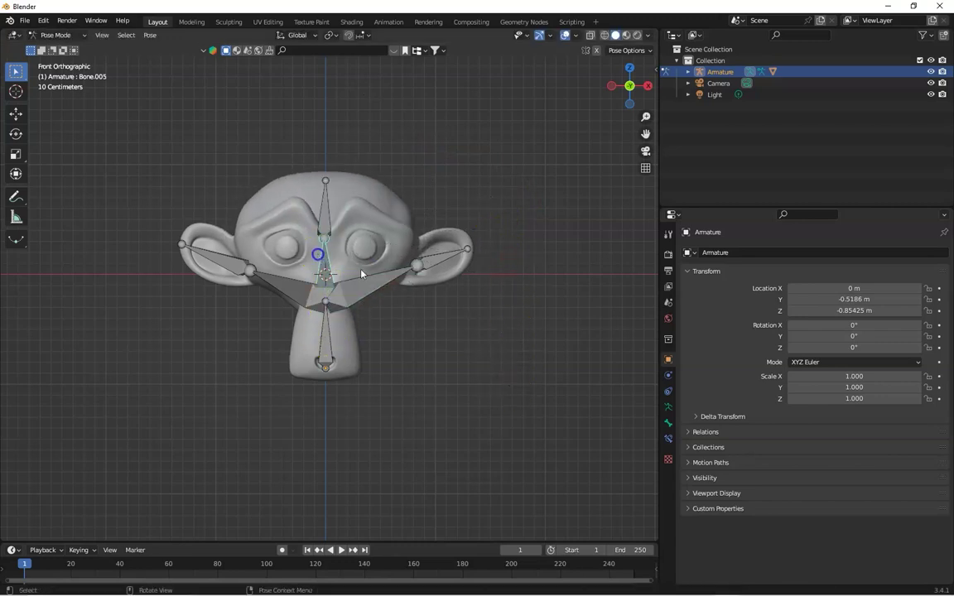
key(r)
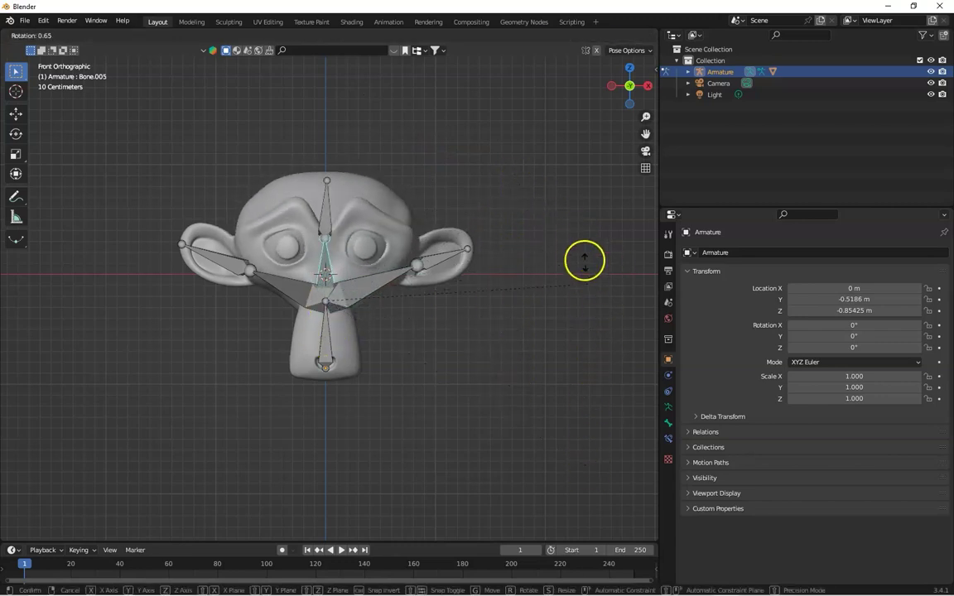
click(616, 279)
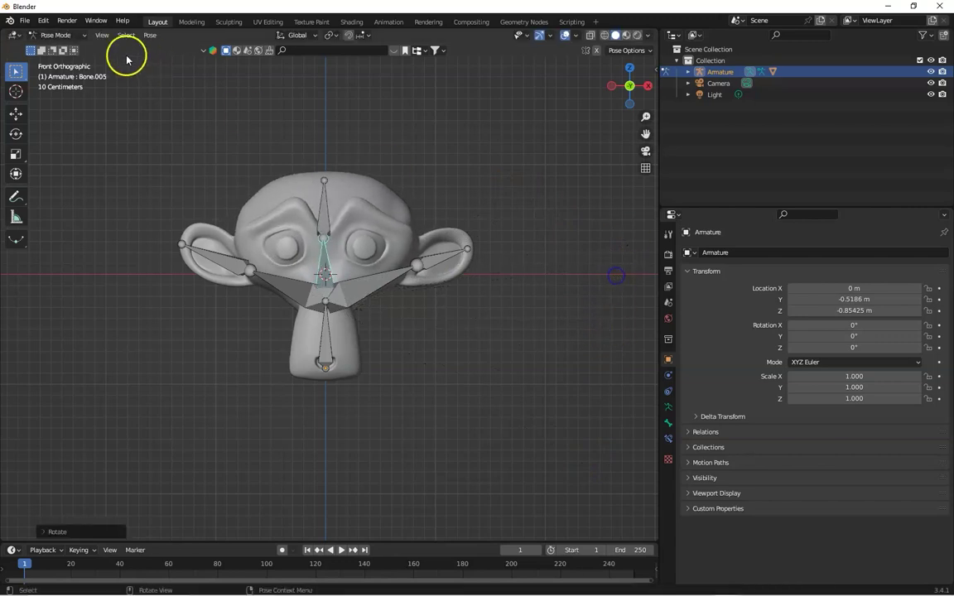
- In Object Mode, drag Suzanne's Subdivision modifier back below the Armature modifier
click(81, 35)
click(90, 49)
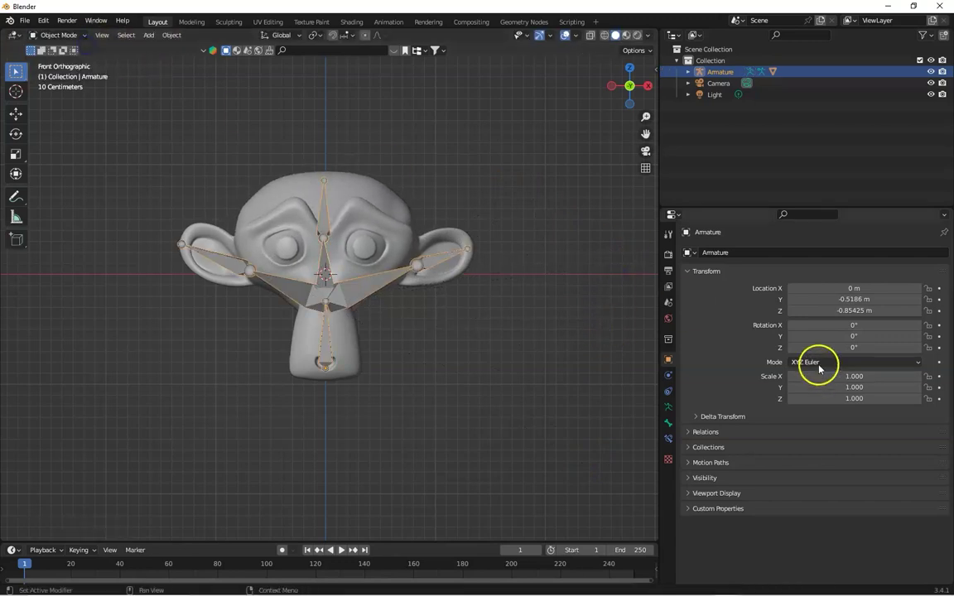
click(373, 224)
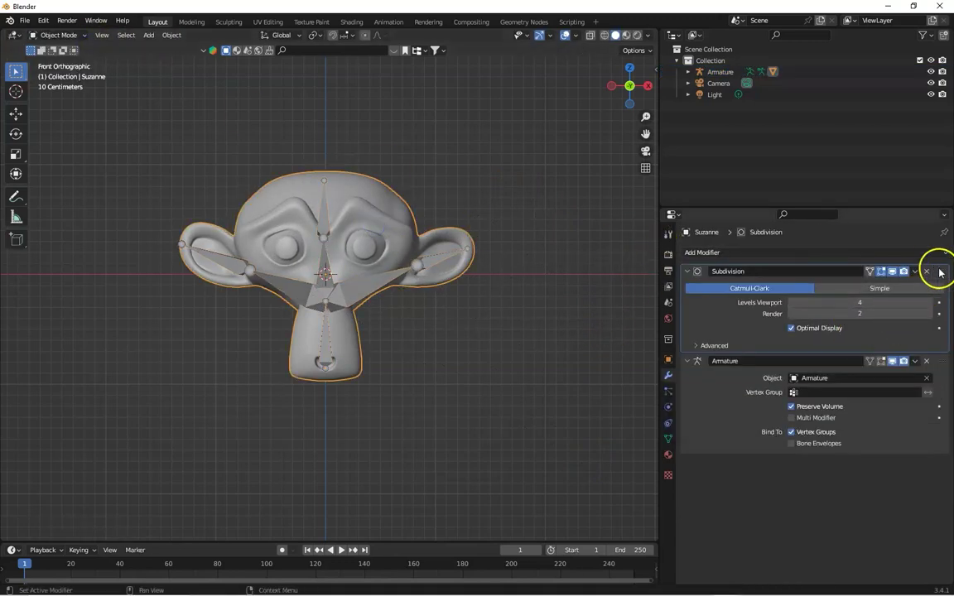
drag(944, 272, 941, 373)
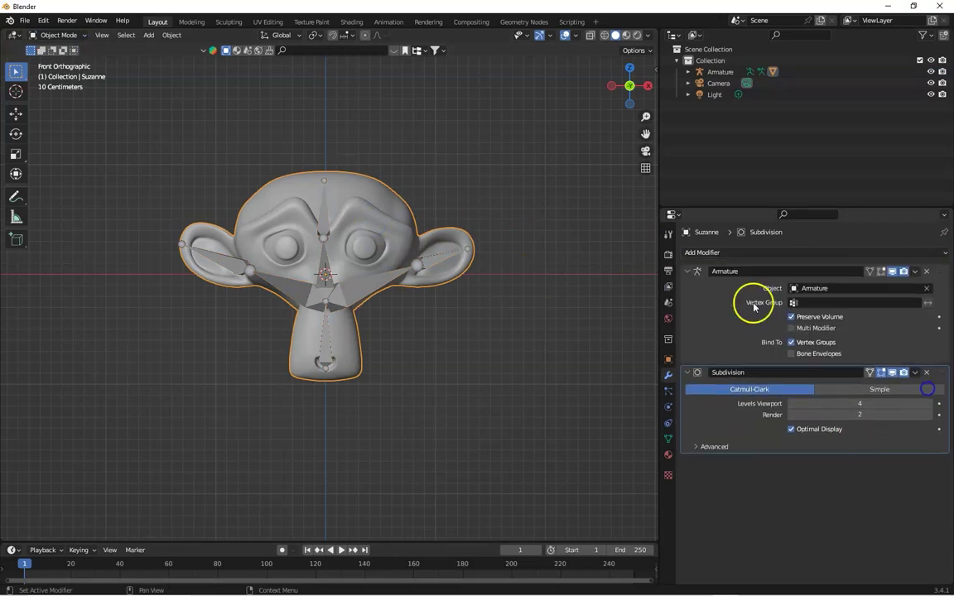
- Put the armature in Pose Mode, test-rotate the top head bone, cancel, and orbit into perspective
click(57, 35)
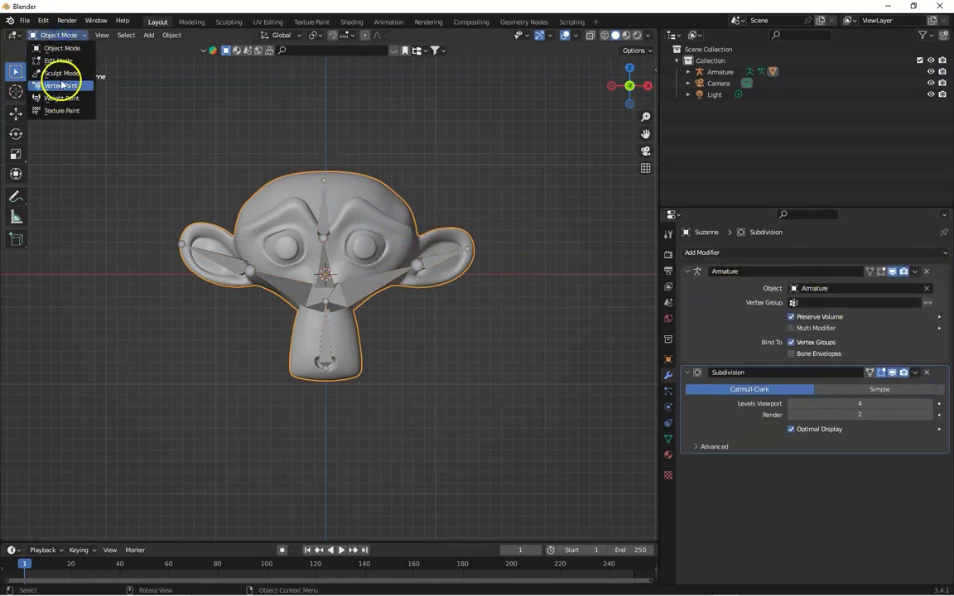
click(58, 34)
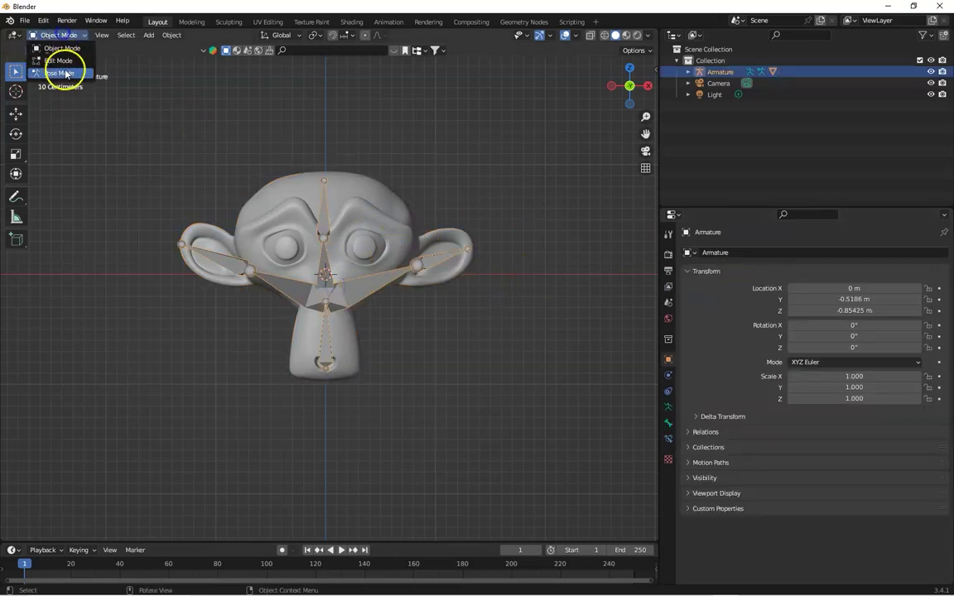
click(62, 78)
click(309, 197)
key(r)
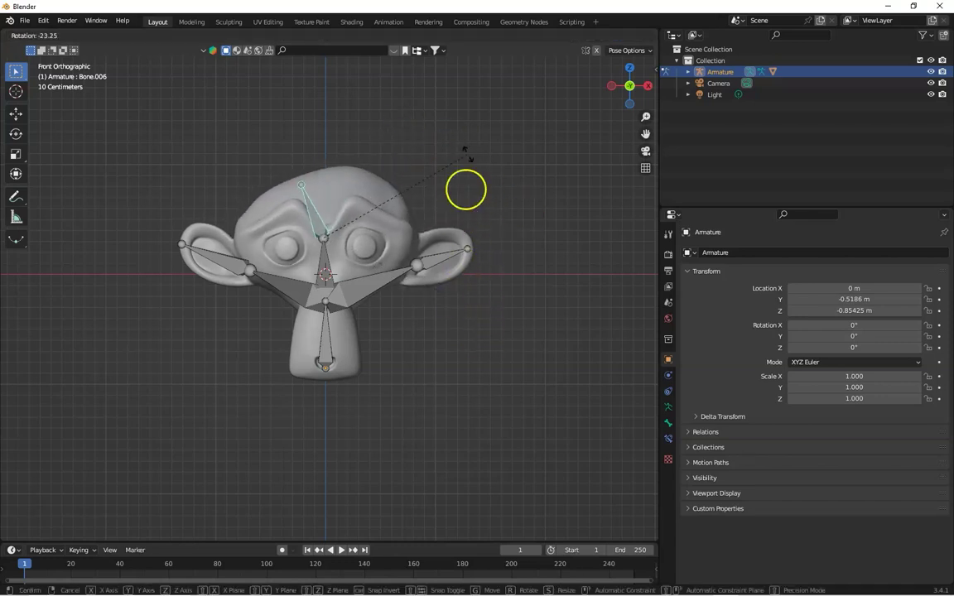
right_click(491, 332)
middle_drag(492, 332, 551, 194)
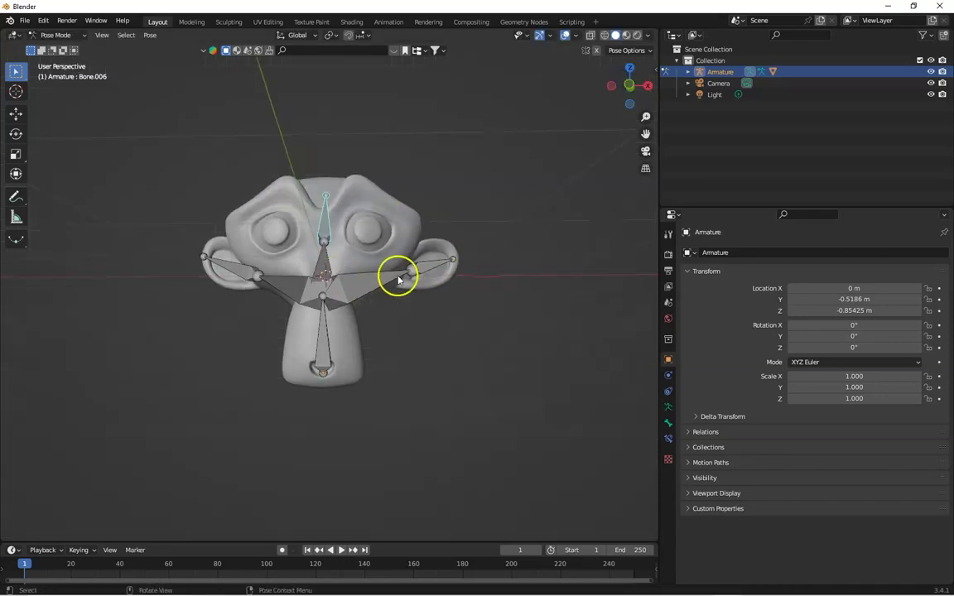
drag(626, 100, 630, 88)
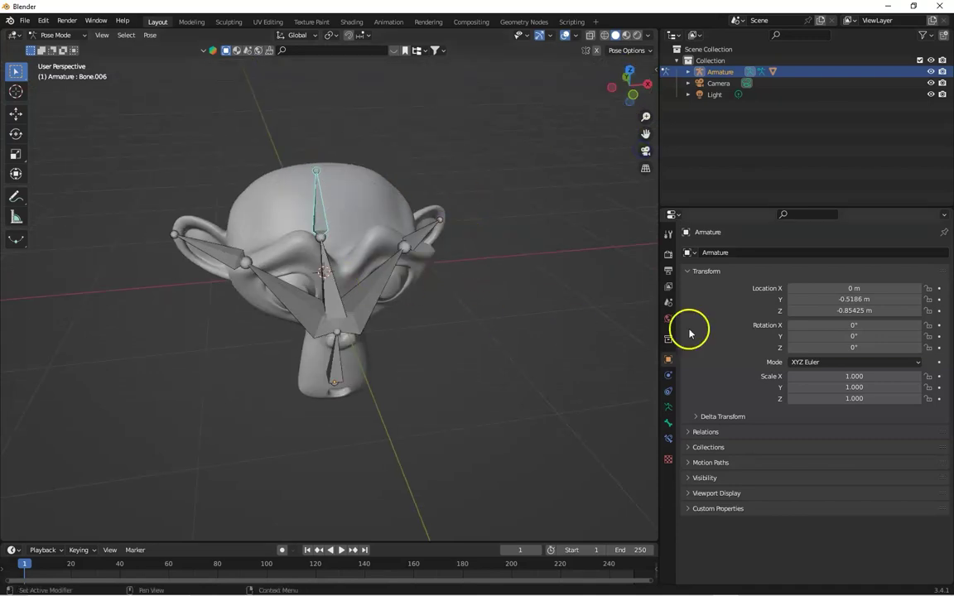
- Switch to Object Mode, select Suzanne to show Armature above Subdivision (level 4), and orbit around her
click(77, 35)
click(70, 48)
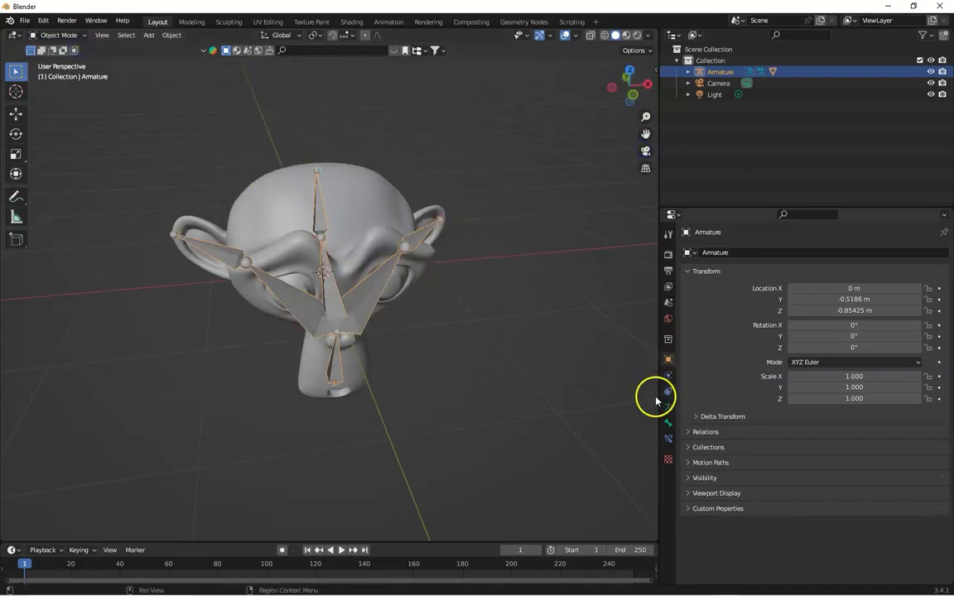
click(305, 205)
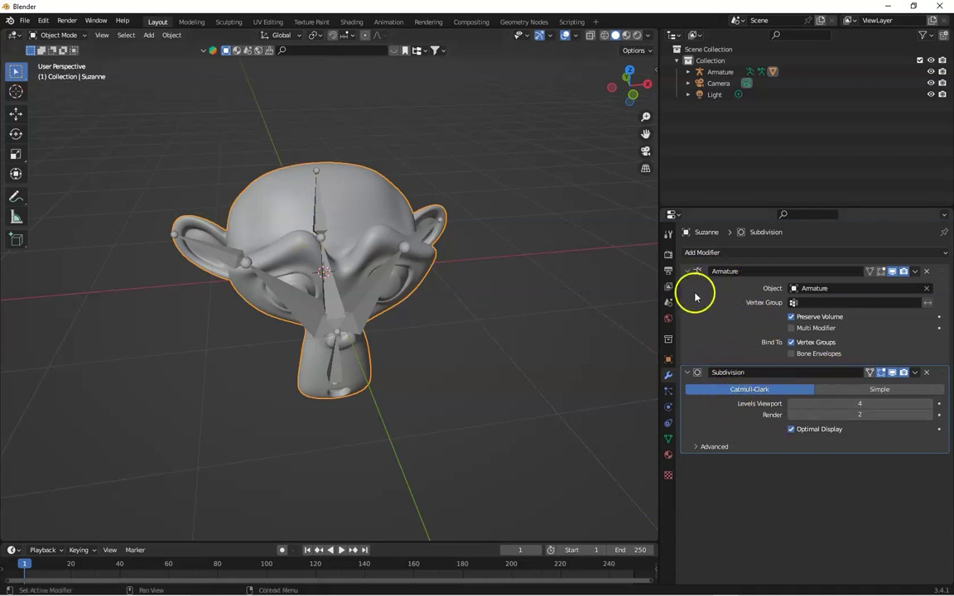
drag(630, 85, 549, 149)
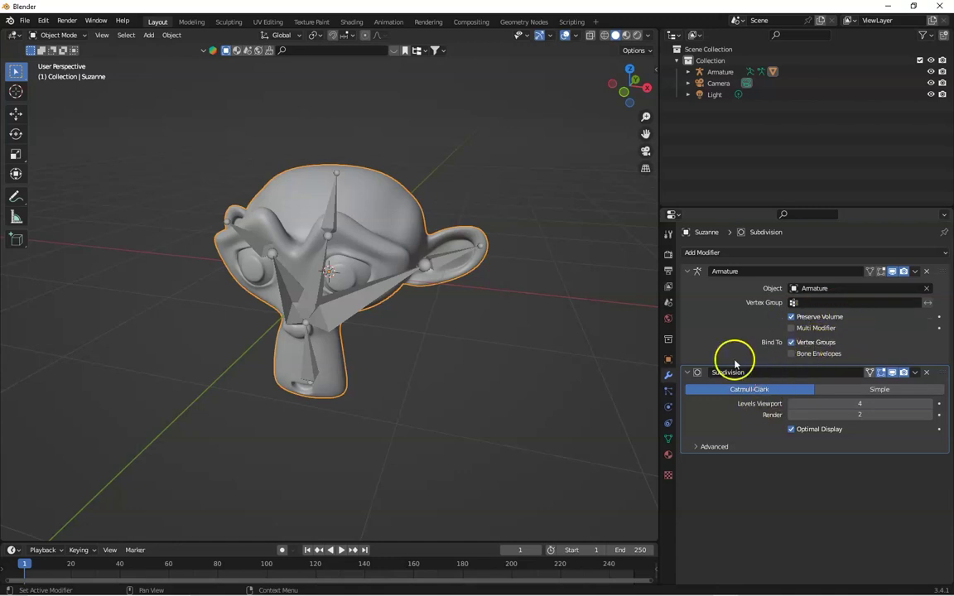
middle_drag(536, 305, 379, 227)
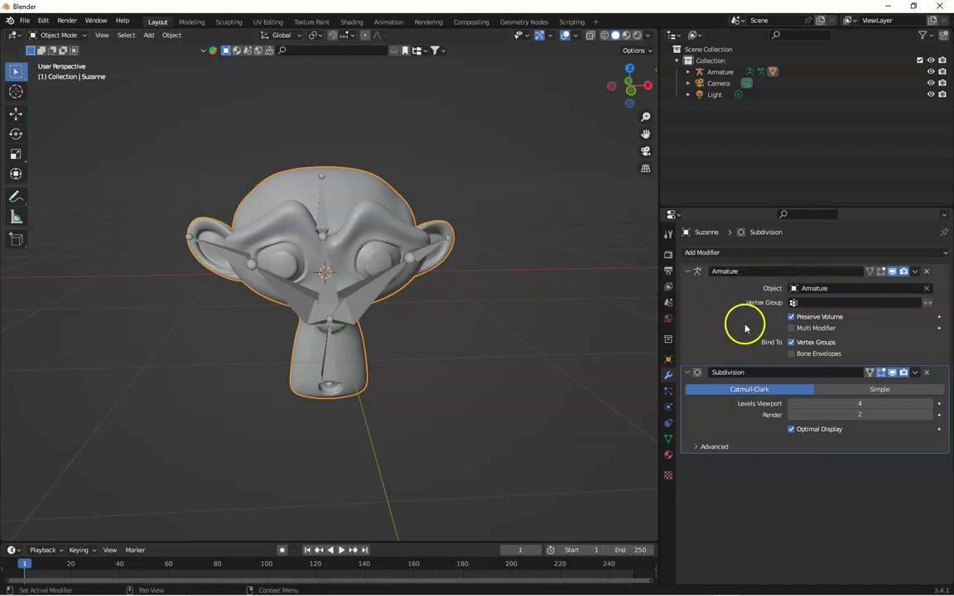
- Orbit around Suzanne, then select the armature to show its transform (Y -0.5186 m, Z -0.85425 m)
middle_drag(613, 302, 441, 283)
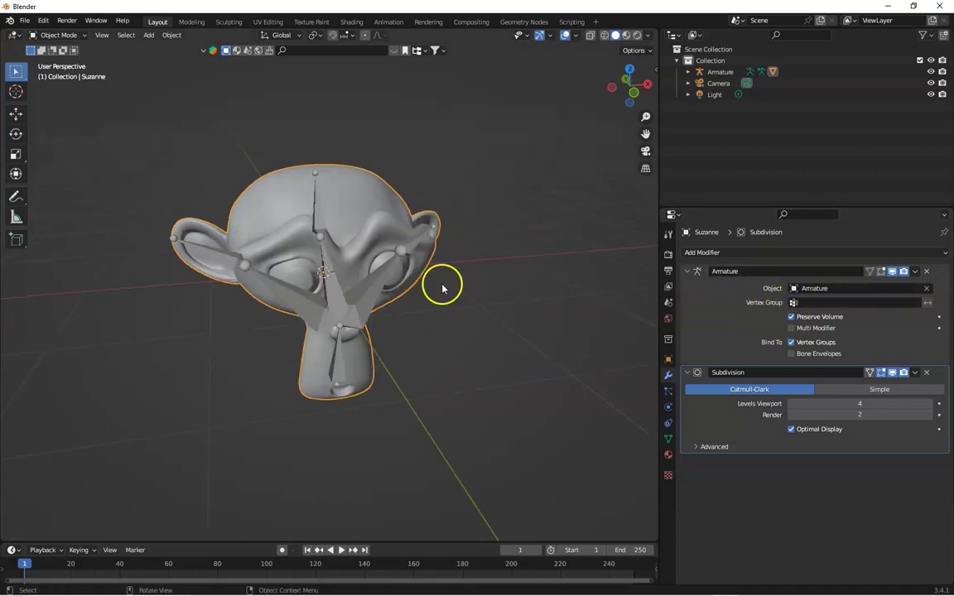
drag(632, 96, 409, 273)
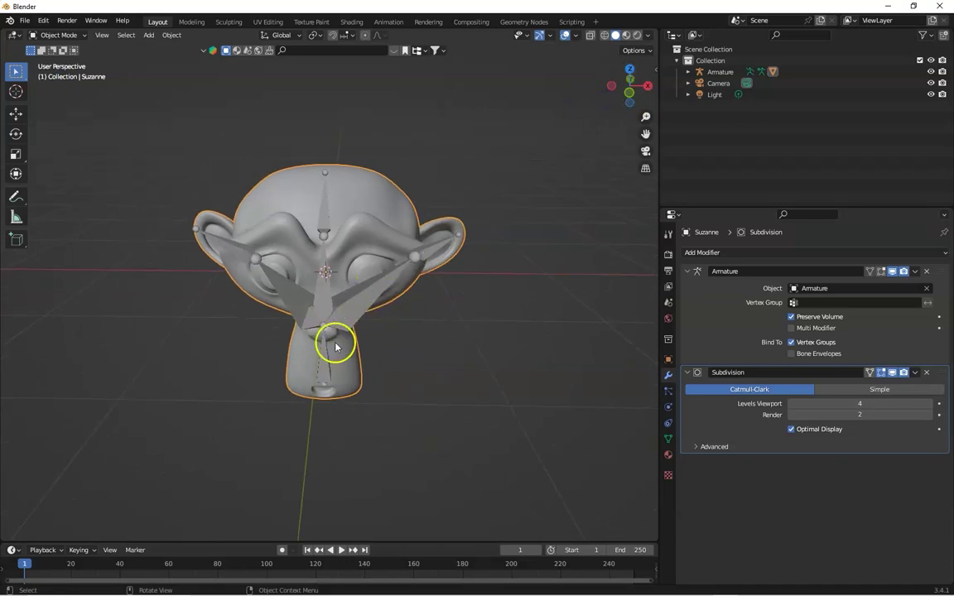
click(329, 227)
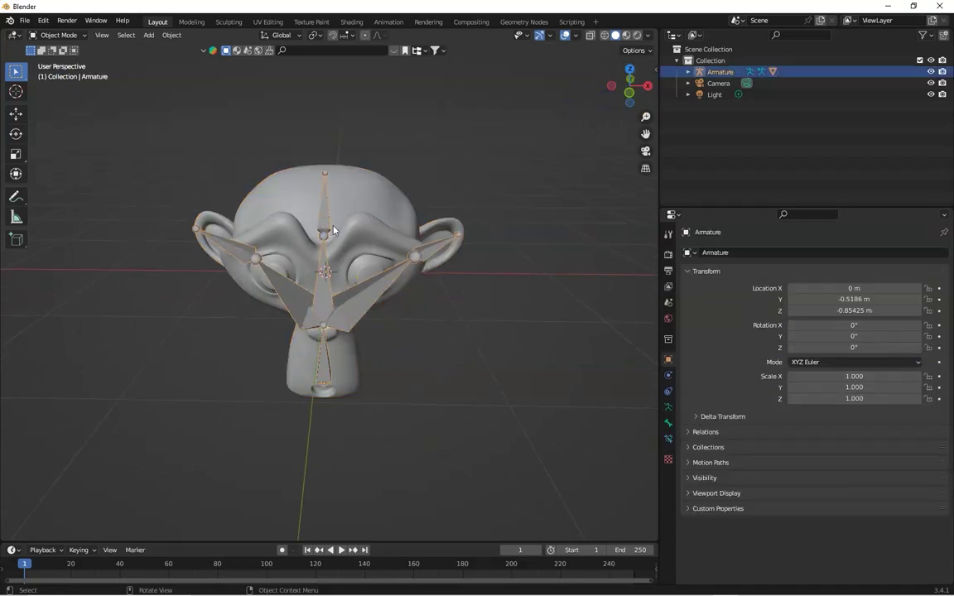
click(340, 250)
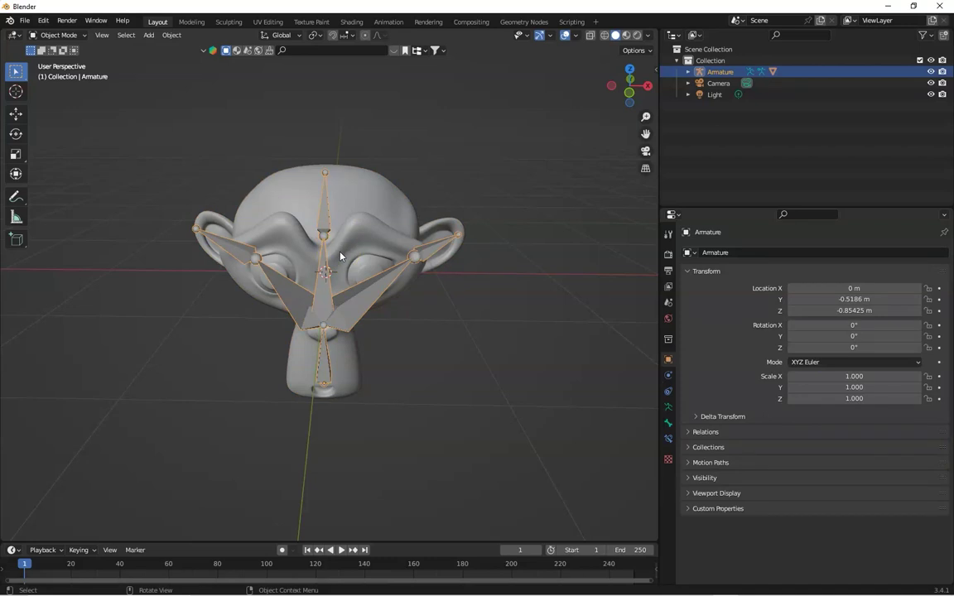